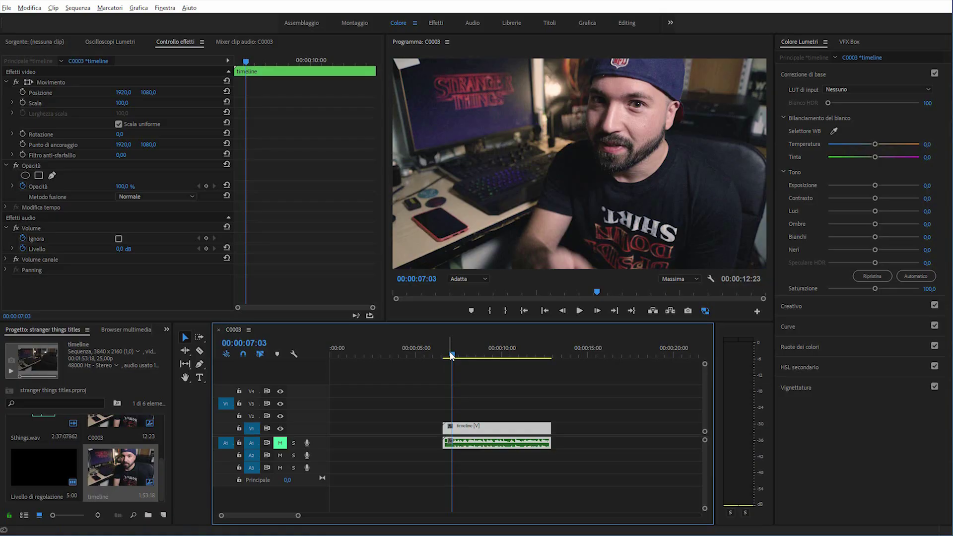
Park the playhead at 00:00:03:01, in the empty stretch before the footage starts
{"action": "key", "text": "Left"}
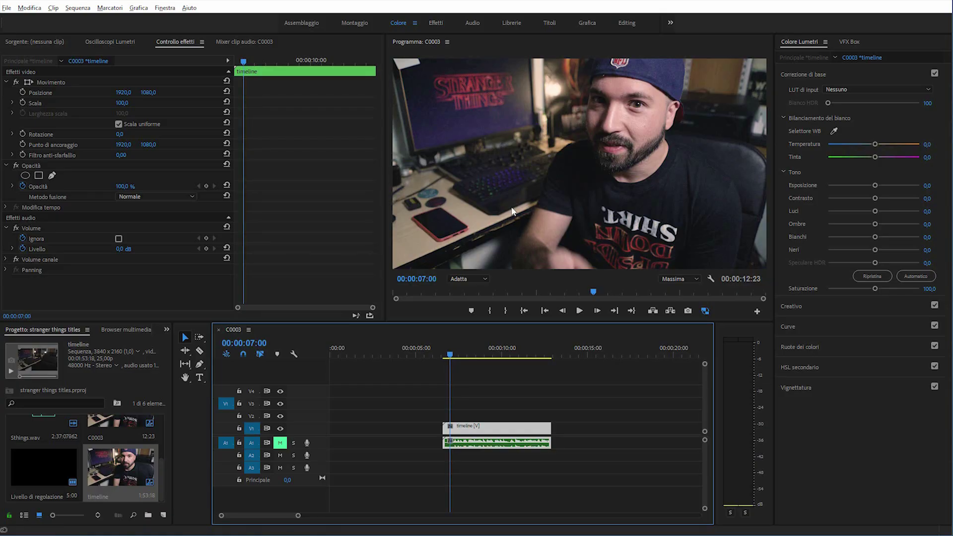
{"action": "key", "text": "shift+Left"}
{"action": "key", "text": "shift+Left"}
{"action": "key", "text": "shift+Left"}
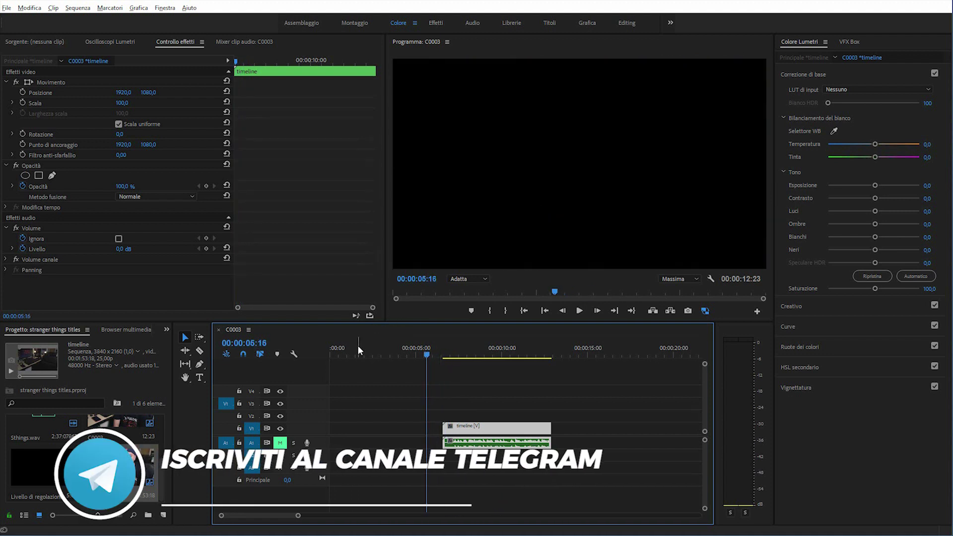
{"action": "left_click", "coordinate": [337, 350]}
{"action": "key", "text": "Home"}
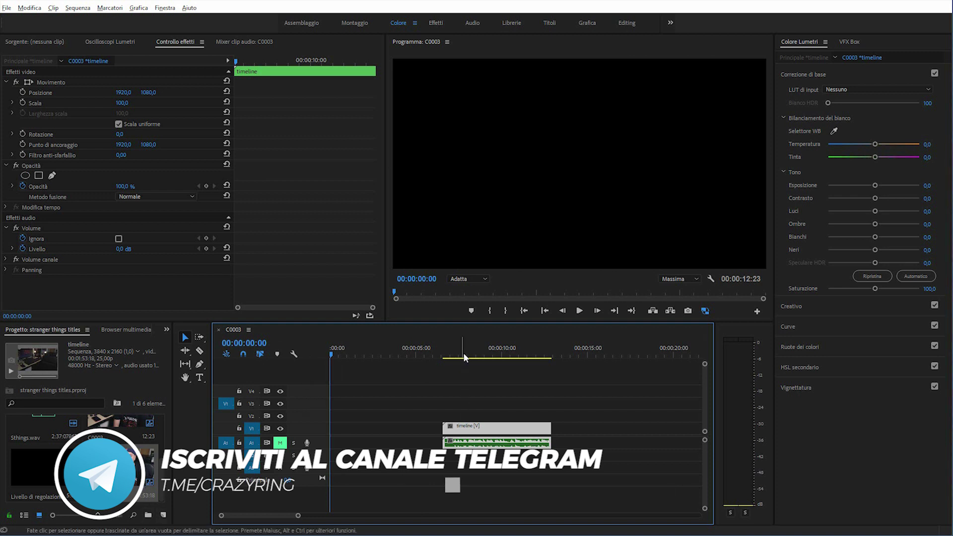
{"action": "left_click", "coordinate": [496, 353]}
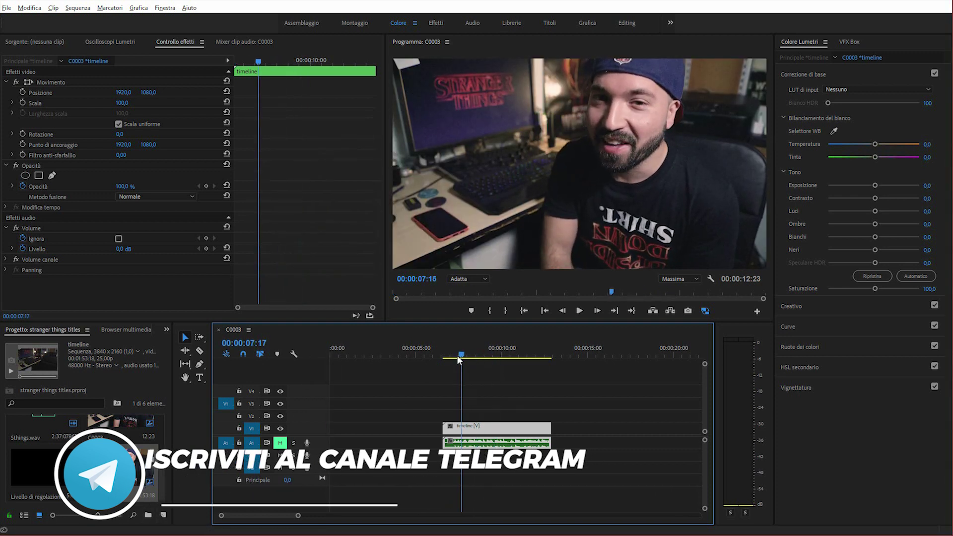
{"action": "left_click_drag", "start_coordinate": [499, 354], "coordinate": [382, 361]}
Create a black 3840×2160 matte named TESTO, place it on V2, and extend it to the footage
{"action": "left_click", "coordinate": [163, 515]}
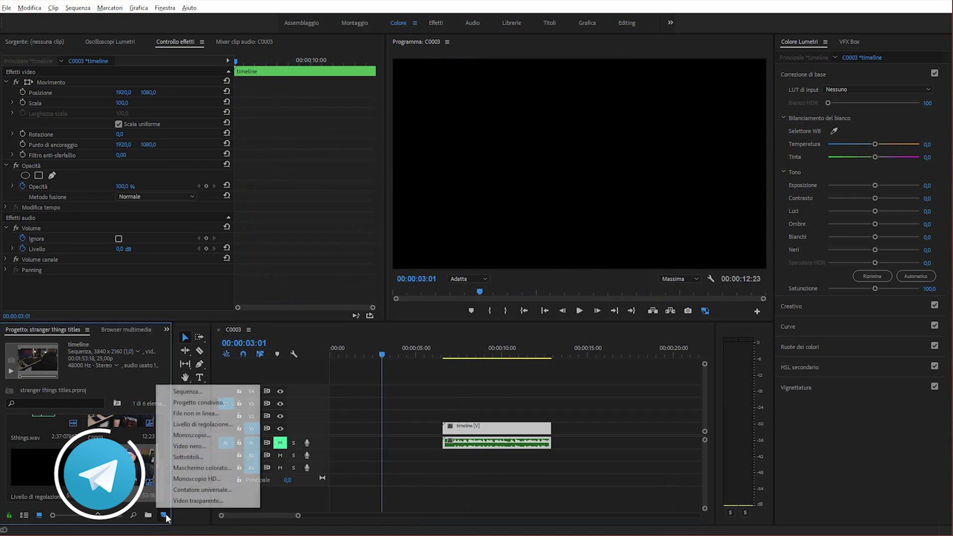
{"action": "left_click", "coordinate": [198, 468]}
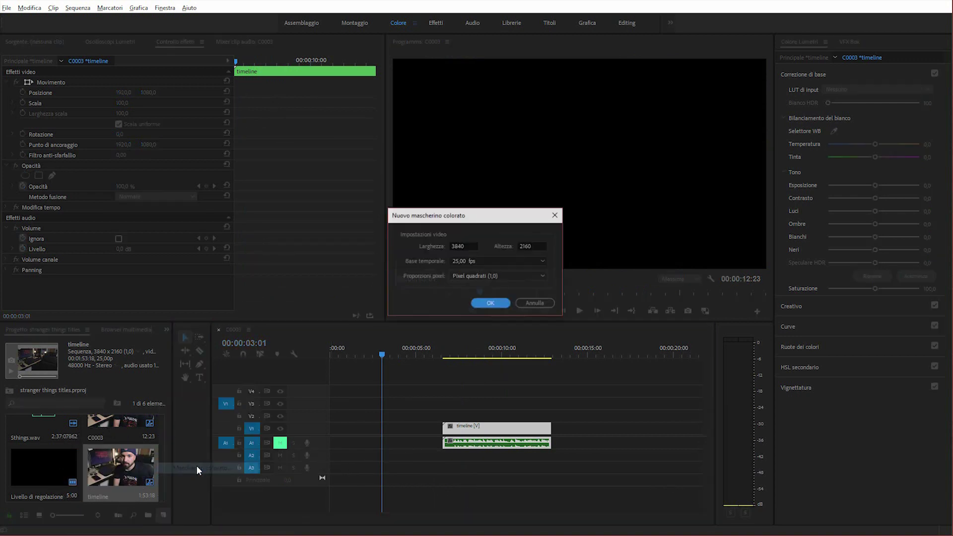
{"action": "left_click", "coordinate": [492, 303]}
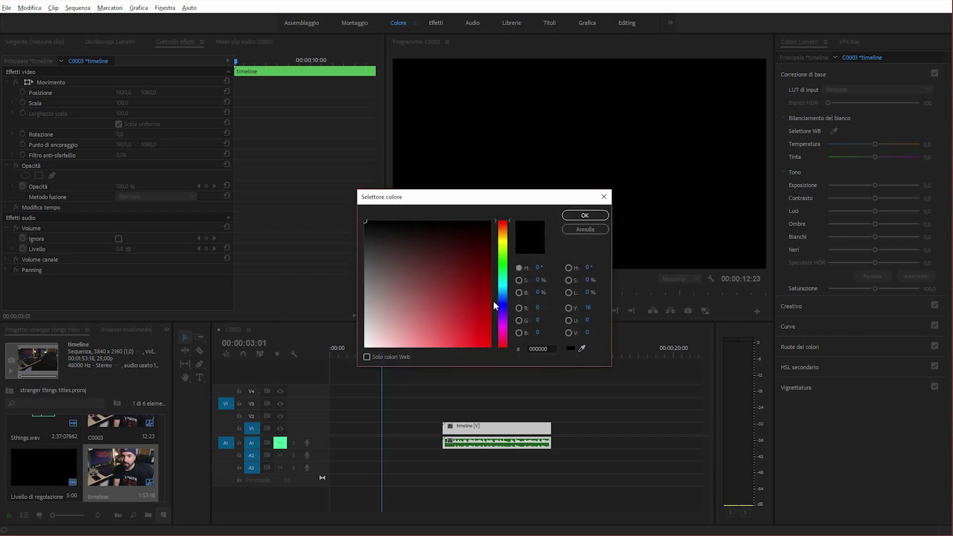
{"action": "left_click", "coordinate": [586, 216]}
{"action": "type", "text": "T"}
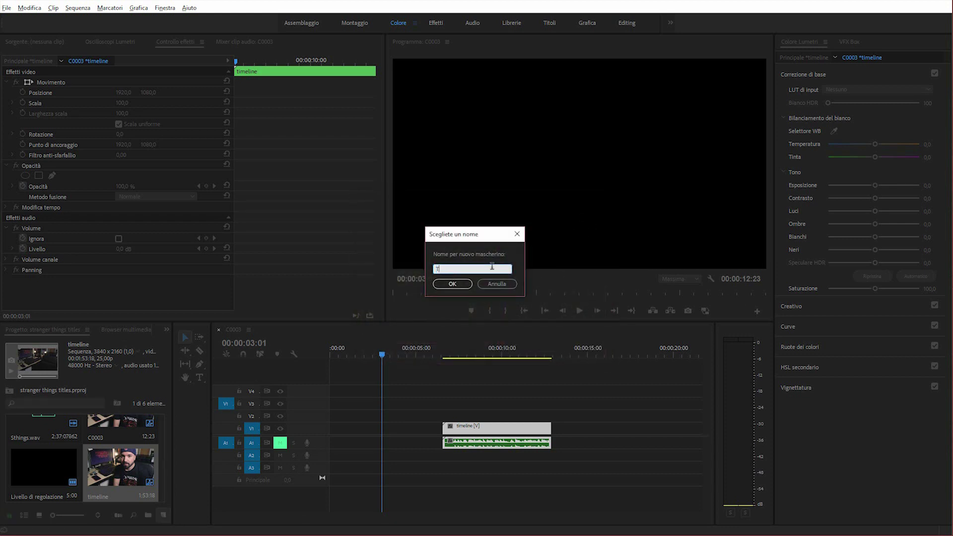
{"action": "type", "text": "O"}
{"action": "key", "text": "Return"}
{"action": "left_click_drag", "start_coordinate": [44, 466], "coordinate": [347, 414]}
{"action": "mouse_move", "coordinate": [414, 415]}
{"action": "left_mouse_down"}
{"action": "mouse_move", "coordinate": [464, 410]}
{"action": "mouse_move", "coordinate": [453, 415]}
{"action": "left_mouse_up"}
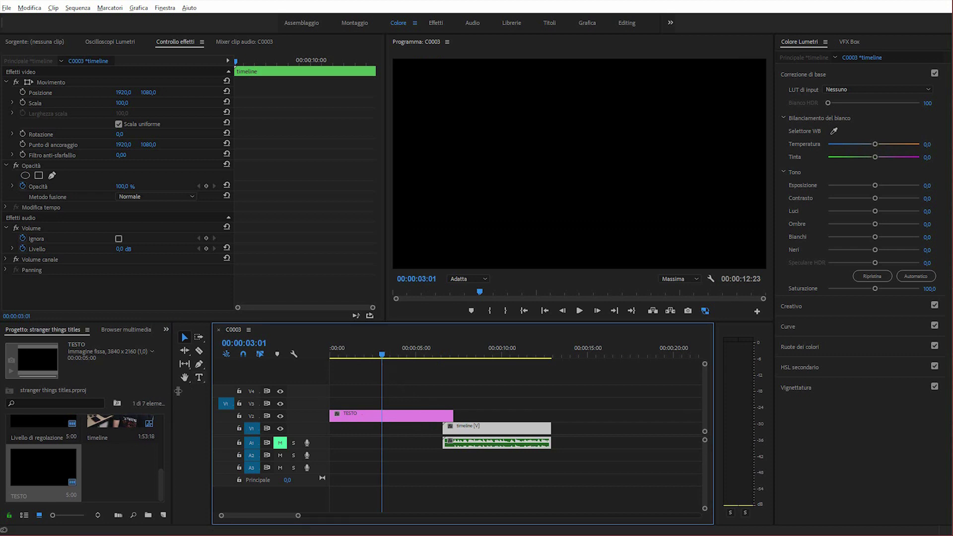
Widen the project panel and start a text layer in the upper-left of the frame
{"action": "left_click_drag", "start_coordinate": [178, 391], "coordinate": [187, 391]}
{"action": "left_click", "coordinate": [201, 431]}
{"action": "left_click", "coordinate": [460, 167]}
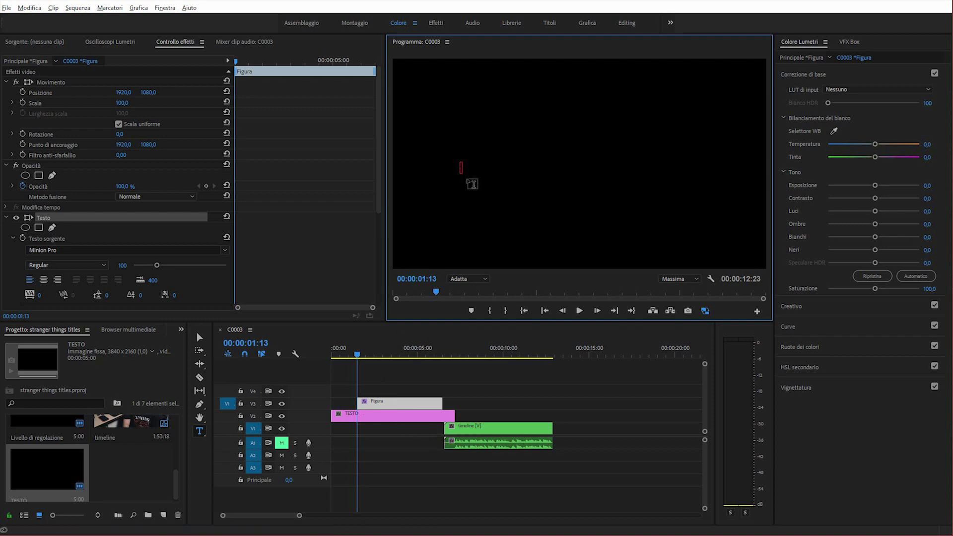
Set the text layer's font to Benguiat with the Bold style
{"action": "scroll", "coordinate": [333, 238], "scroll_direction": "down", "scroll_amount": 5}
{"action": "scroll", "coordinate": [333, 239], "scroll_direction": "down", "scroll_amount": 2}
{"action": "scroll", "coordinate": [333, 239], "scroll_direction": "up", "scroll_amount": 2}
{"action": "scroll", "coordinate": [334, 239], "scroll_direction": "up", "scroll_amount": 4}
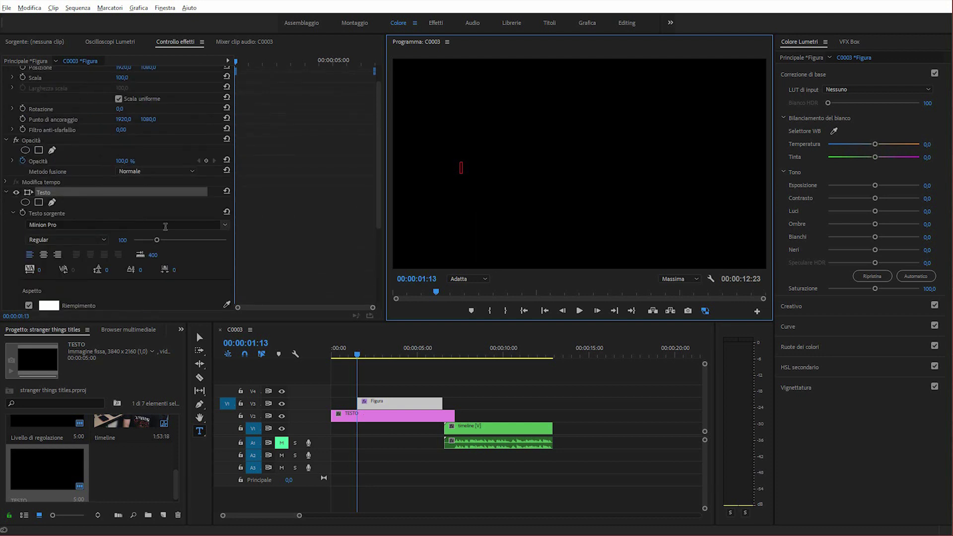
{"action": "left_click", "coordinate": [228, 225]}
{"action": "scroll", "coordinate": [158, 342], "scroll_direction": "up", "scroll_amount": 5}
{"action": "scroll", "coordinate": [156, 340], "scroll_direction": "up", "scroll_amount": 5}
{"action": "scroll", "coordinate": [157, 339], "scroll_direction": "up", "scroll_amount": 5}
{"action": "scroll", "coordinate": [155, 338], "scroll_direction": "up", "scroll_amount": 5}
{"action": "scroll", "coordinate": [156, 339], "scroll_direction": "up", "scroll_amount": 5}
{"action": "scroll", "coordinate": [155, 339], "scroll_direction": "up", "scroll_amount": 5}
{"action": "left_click", "coordinate": [72, 285]}
{"action": "left_click", "coordinate": [66, 239]}
{"action": "left_click", "coordinate": [45, 267]}
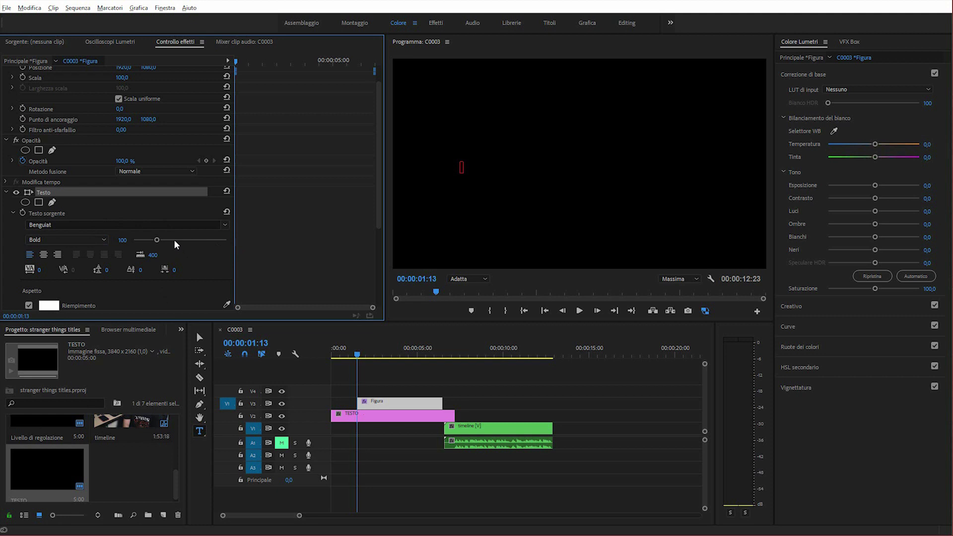
{"action": "left_click", "coordinate": [472, 180]}
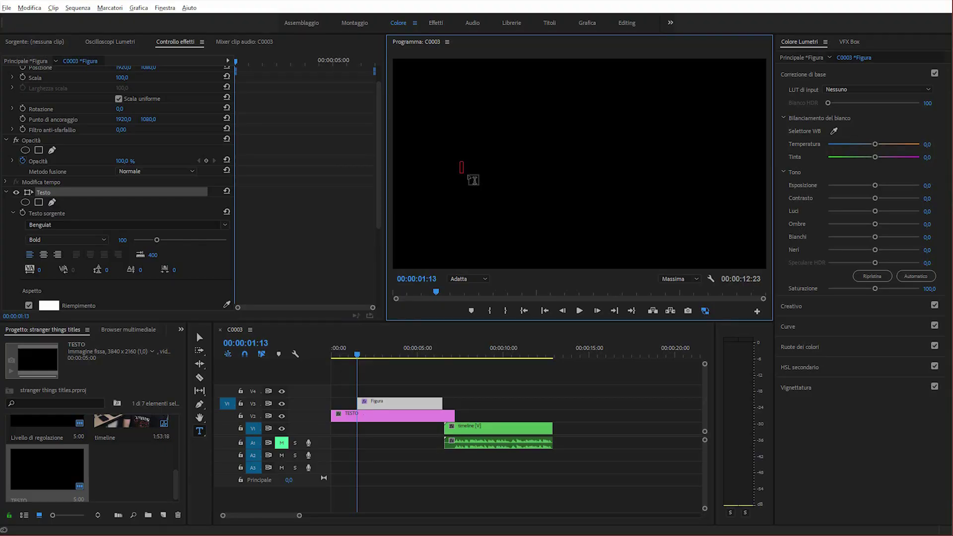
Type 'CAPITOLO UNO' and, below it, 'TITOLO STRANGER RING'
{"action": "type", "text": "CAPITO"}
{"action": "type", "text": "LO UNO"}
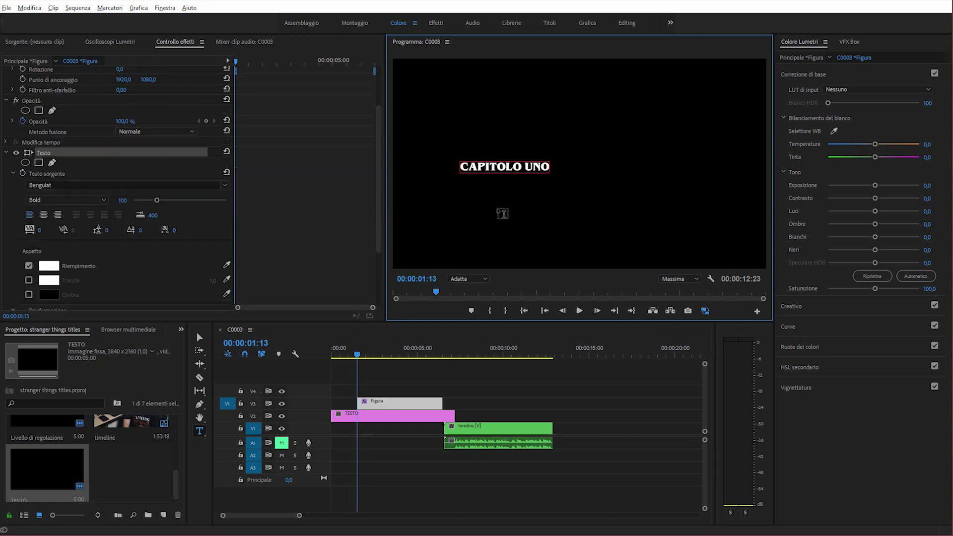
{"action": "left_click", "coordinate": [499, 207]}
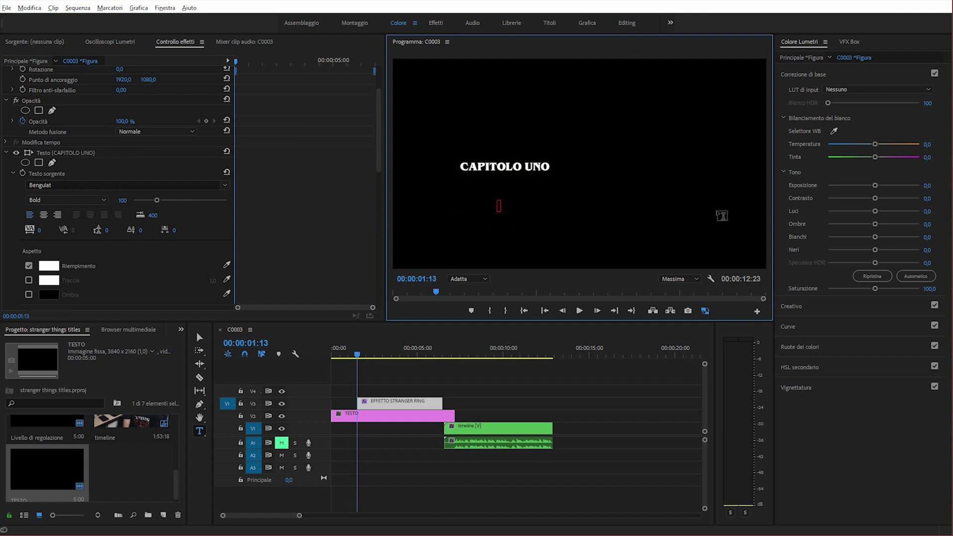
{"action": "type", "text": "TITOLO STRANGER RING"}
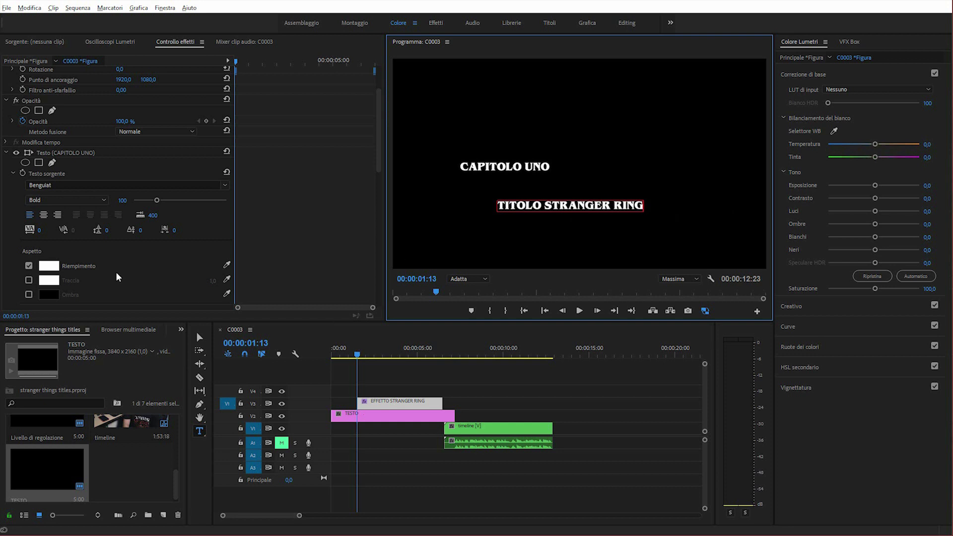
Move CAPITOLO UNO up and to the right, then select the TITOLO STRANGER RING layer
{"action": "left_click", "coordinate": [203, 336]}
{"action": "mouse_move", "coordinate": [530, 169]}
{"action": "left_mouse_down"}
{"action": "mouse_move", "coordinate": [603, 158]}
{"action": "mouse_move", "coordinate": [630, 142]}
{"action": "left_mouse_up"}
{"action": "left_click", "coordinate": [606, 184]}
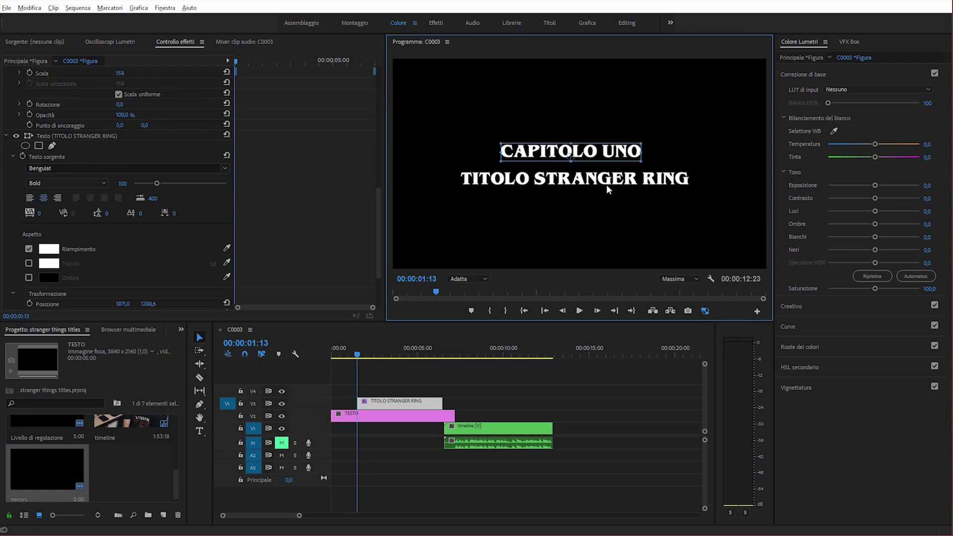
Pick the Pen tool and set the preview magnification to 50%
{"action": "left_click", "coordinate": [506, 379]}
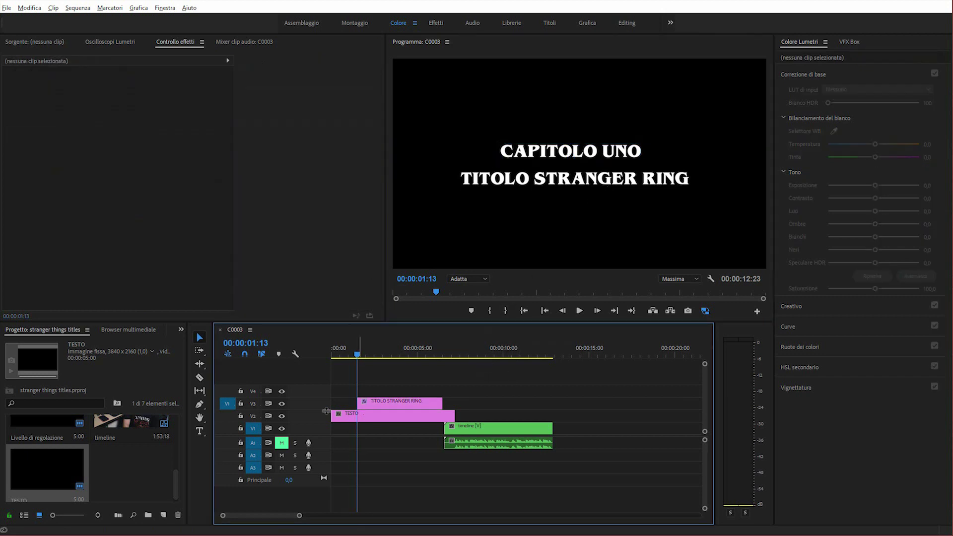
{"action": "left_click", "coordinate": [200, 404]}
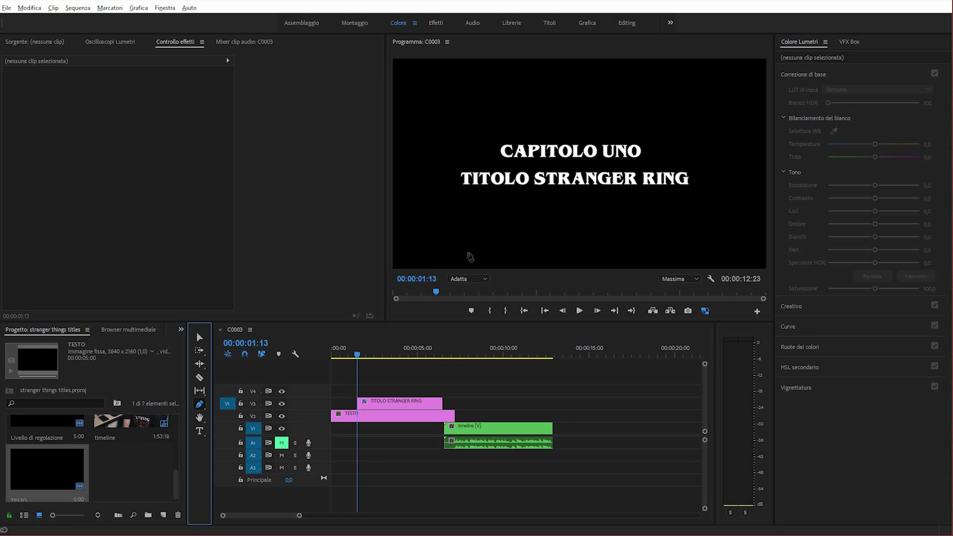
{"action": "left_click", "coordinate": [456, 289]}
{"action": "left_click", "coordinate": [473, 342]}
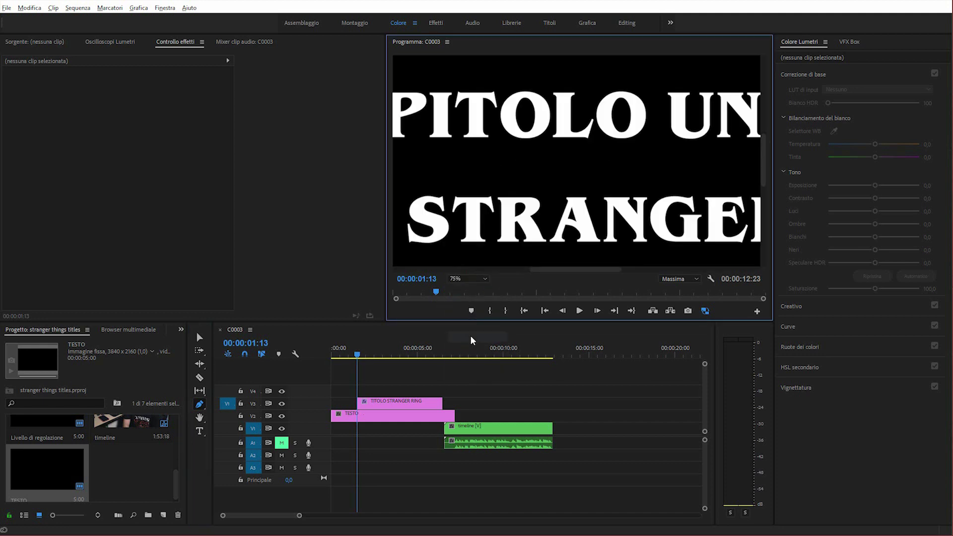
{"action": "left_click", "coordinate": [471, 279]}
{"action": "left_click", "coordinate": [474, 314]}
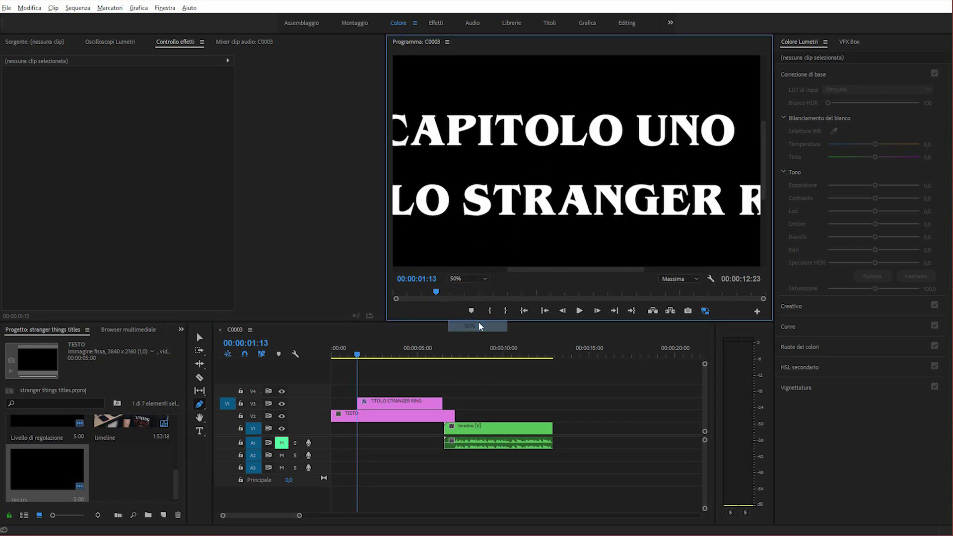
{"action": "left_click_drag", "start_coordinate": [519, 269], "coordinate": [511, 269]}
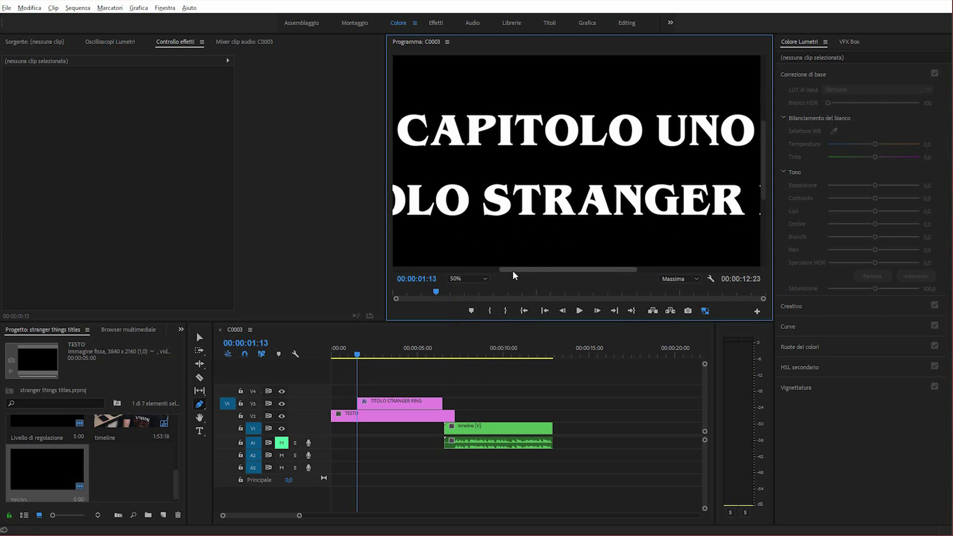
Draw a line across the frame under CAPITOLO UNO with no fill and an 11-point white stroke
{"action": "left_click", "coordinate": [395, 149]}
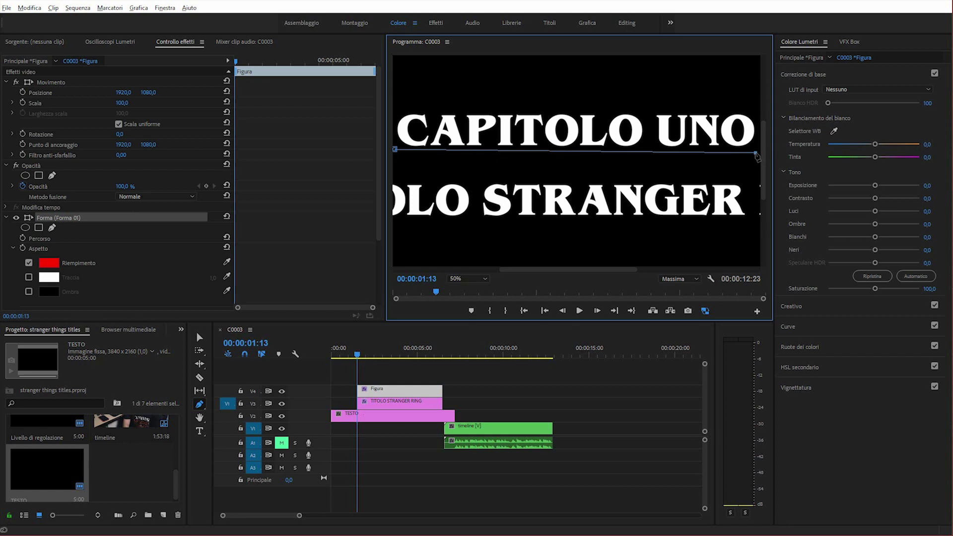
{"action": "left_click", "coordinate": [757, 149]}
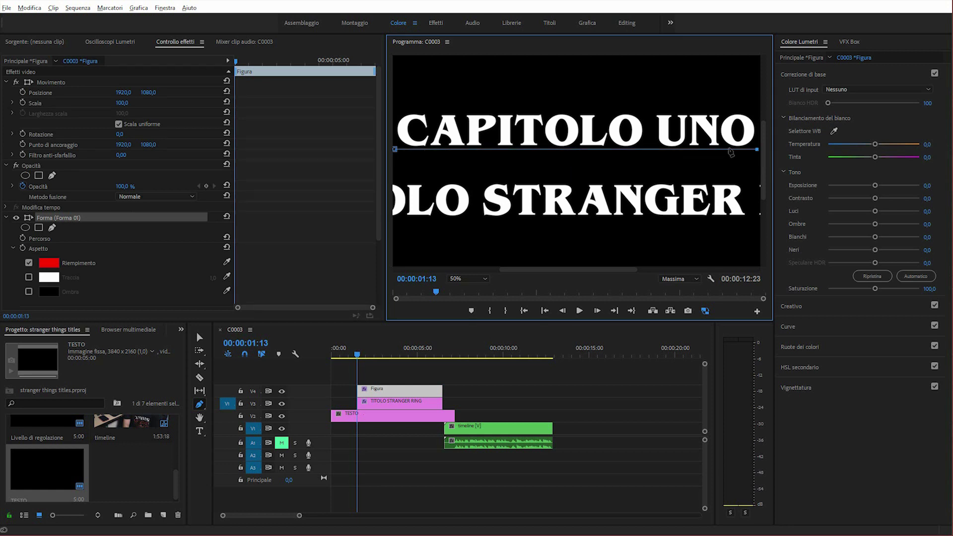
{"action": "left_click", "coordinate": [29, 263]}
{"action": "left_click", "coordinate": [28, 277]}
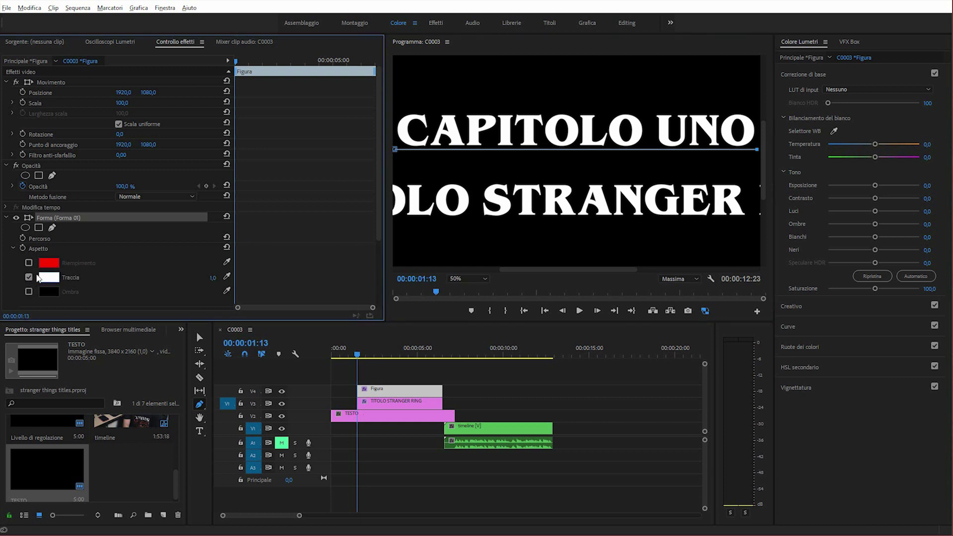
{"action": "left_click_drag", "start_coordinate": [213, 277], "coordinate": [230, 278]}
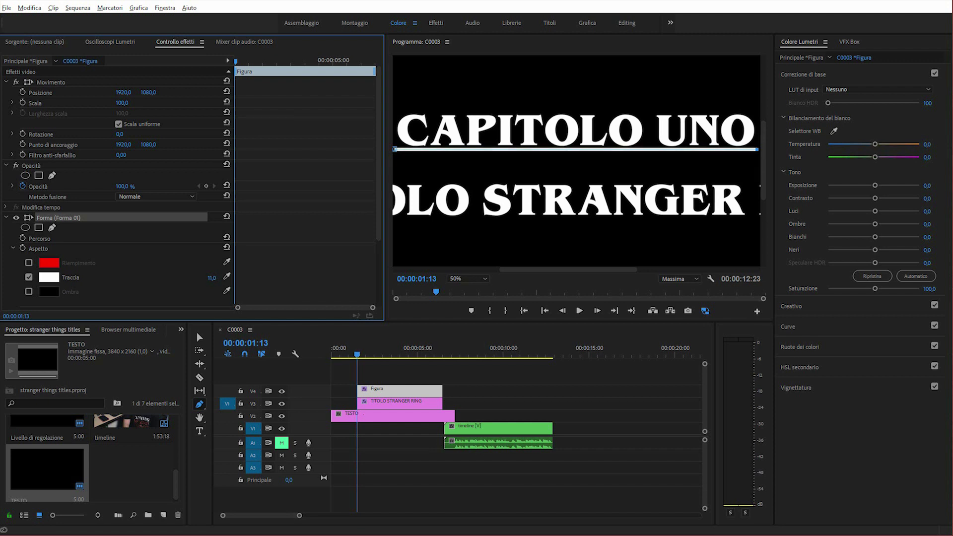
Fit the whole frame in the preview and select the new line with the Selection tool
{"action": "left_click", "coordinate": [468, 278]}
{"action": "left_click", "coordinate": [469, 287]}
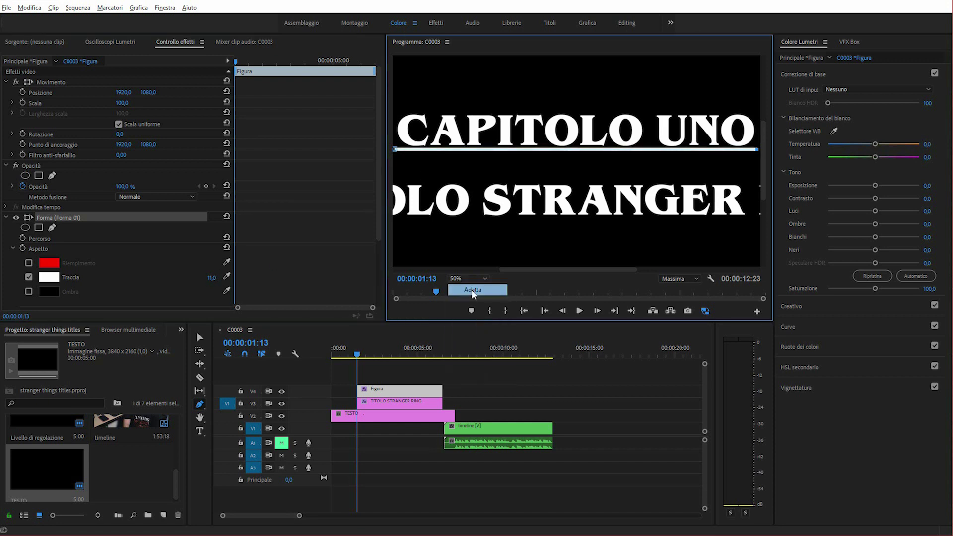
{"action": "left_click", "coordinate": [199, 337]}
{"action": "left_click", "coordinate": [515, 167]}
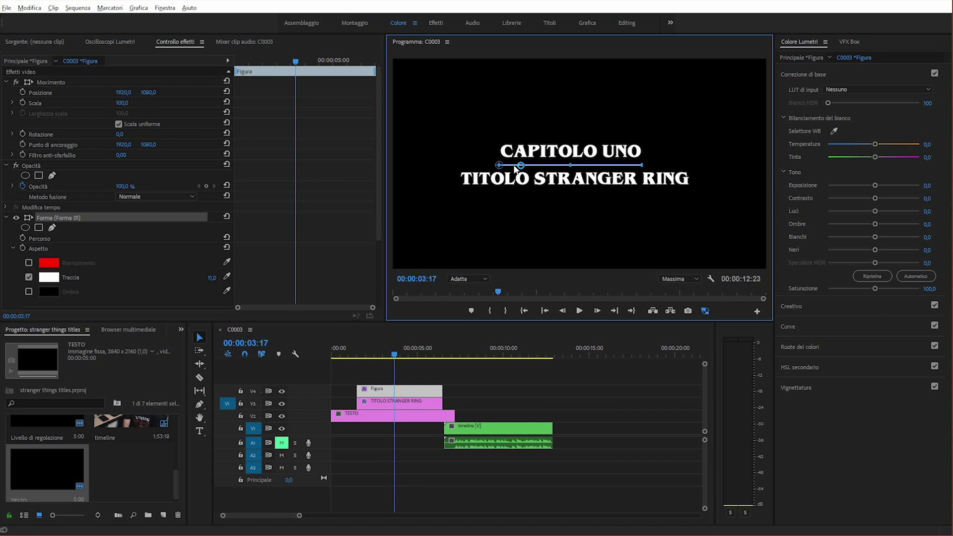
Nudge TITOLO STRANGER RING slightly under the underline, then select the Figura clip on V4
{"action": "left_click", "coordinate": [614, 391]}
{"action": "left_click", "coordinate": [561, 177]}
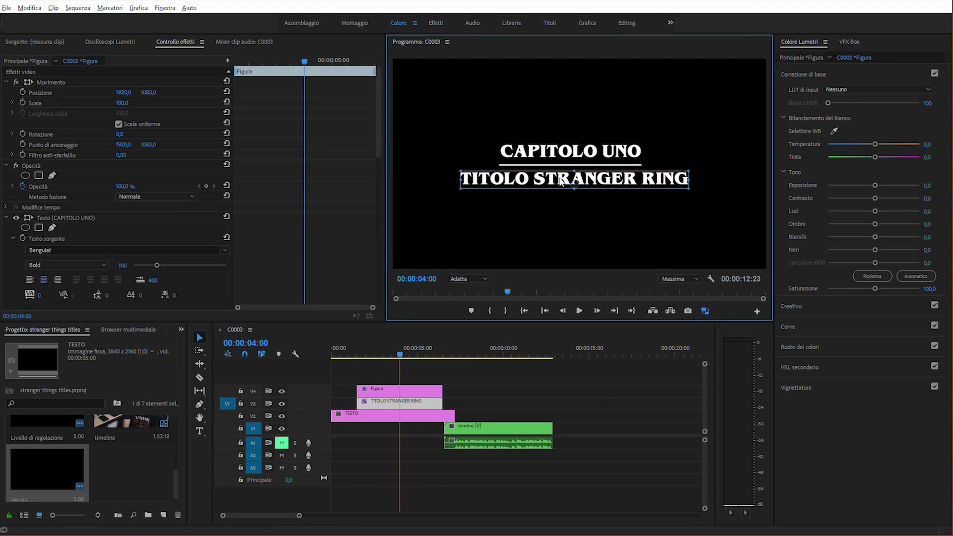
{"action": "left_click_drag", "start_coordinate": [561, 179], "coordinate": [558, 167]}
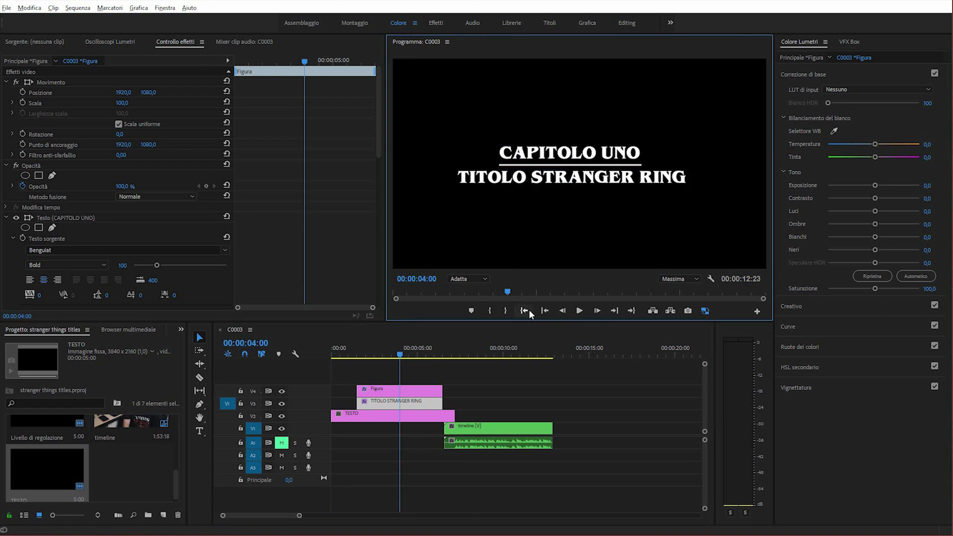
{"action": "left_click", "coordinate": [391, 392]}
{"action": "left_click", "coordinate": [397, 378]}
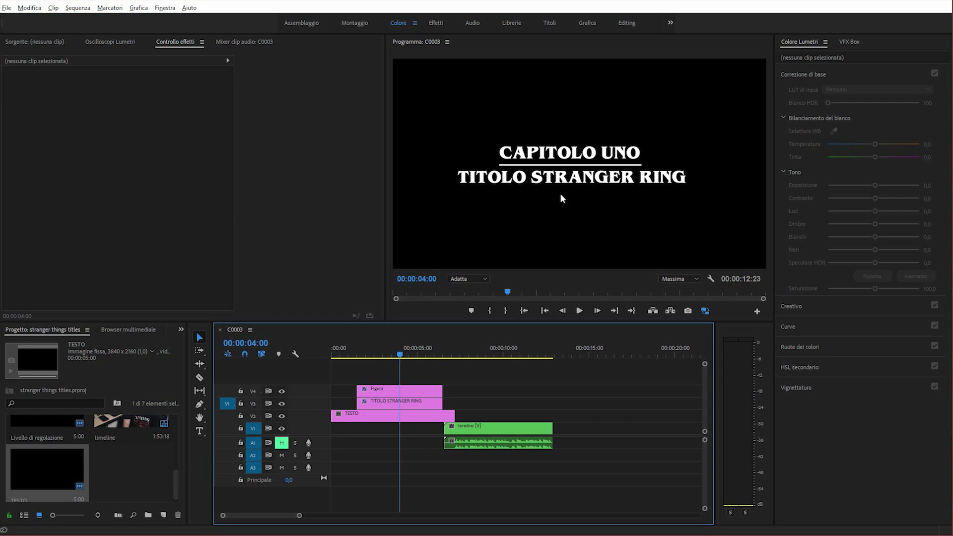
{"action": "left_click", "coordinate": [421, 388]}
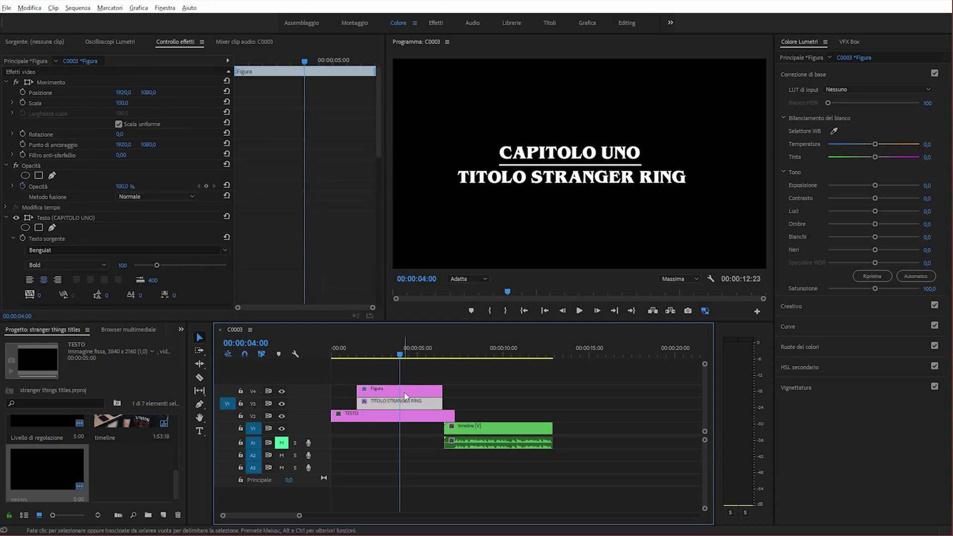
Delete the CAPITOLO UNO and TITOLO STRANGER RING text layers, then undo the deletion
{"action": "left_click", "coordinate": [375, 418]}
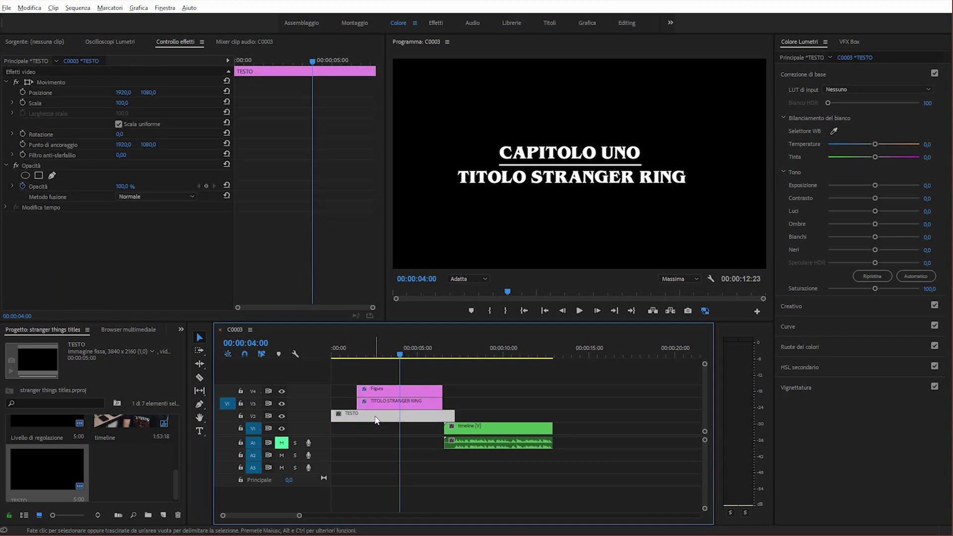
{"action": "left_click", "coordinate": [383, 403]}
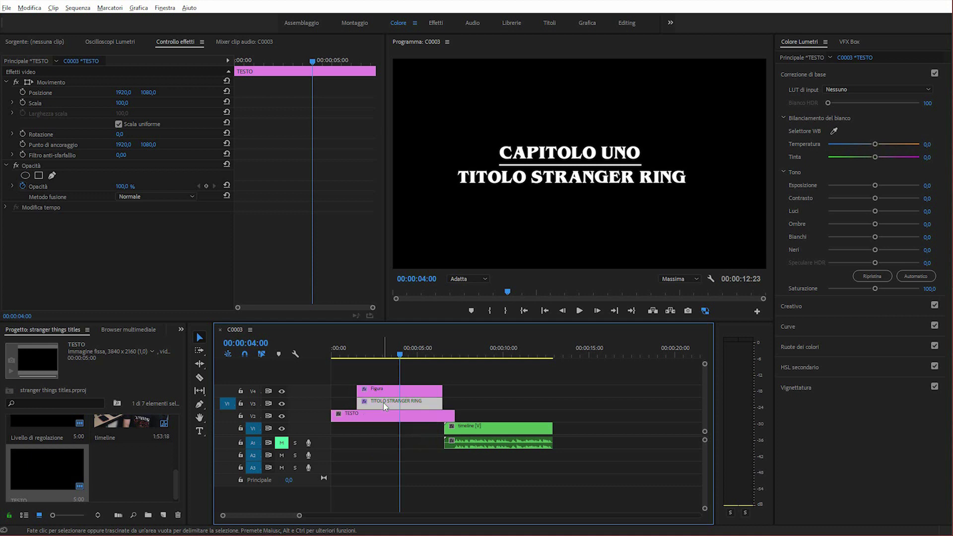
{"action": "left_click", "coordinate": [5, 218]}
{"action": "left_click", "coordinate": [5, 228]}
{"action": "left_click", "coordinate": [38, 220]}
{"action": "left_click", "coordinate": [52, 228], "text": "shift"}
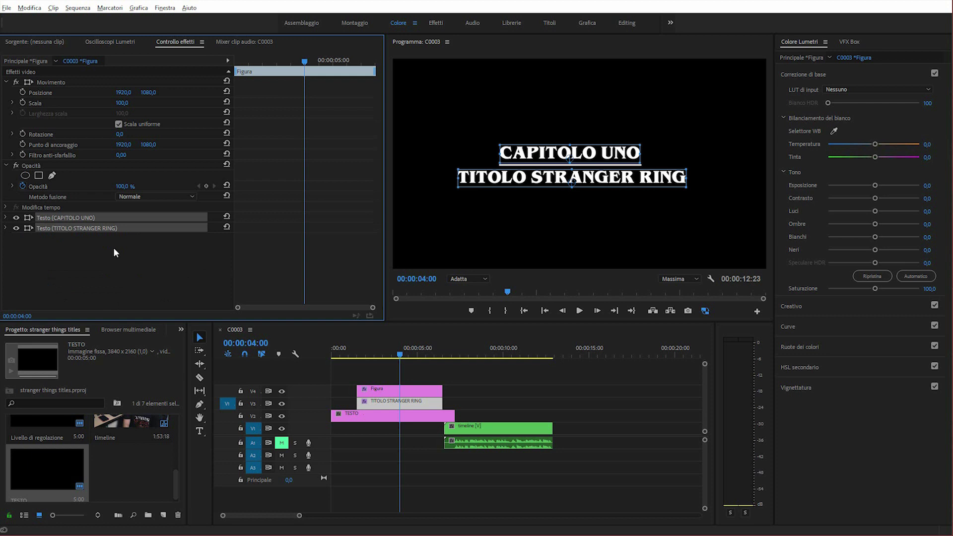
{"action": "key", "text": "Delete"}
{"action": "left_click", "coordinate": [343, 416]}
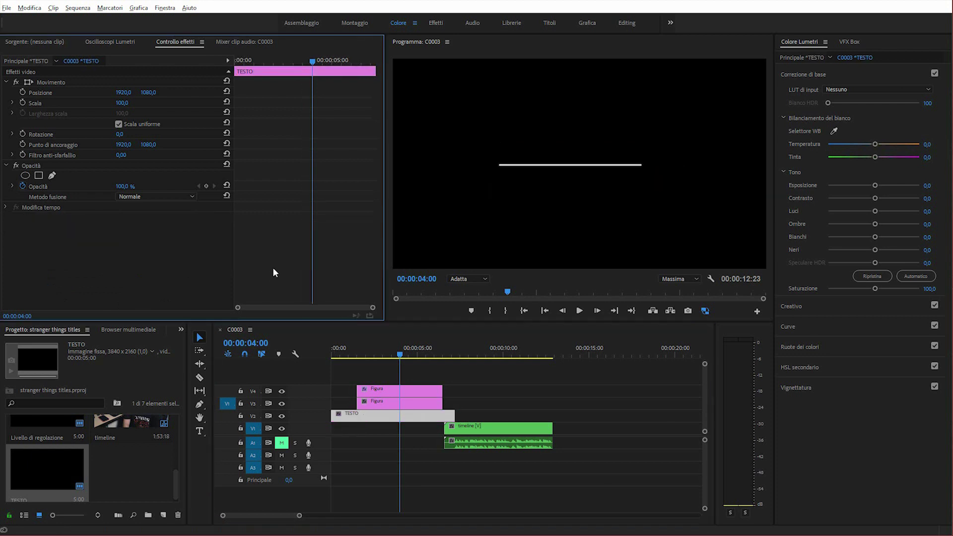
{"action": "key", "text": "ctrl+z"}
Delete the two Figura clips from tracks V3 and V4
{"action": "left_click", "coordinate": [394, 391]}
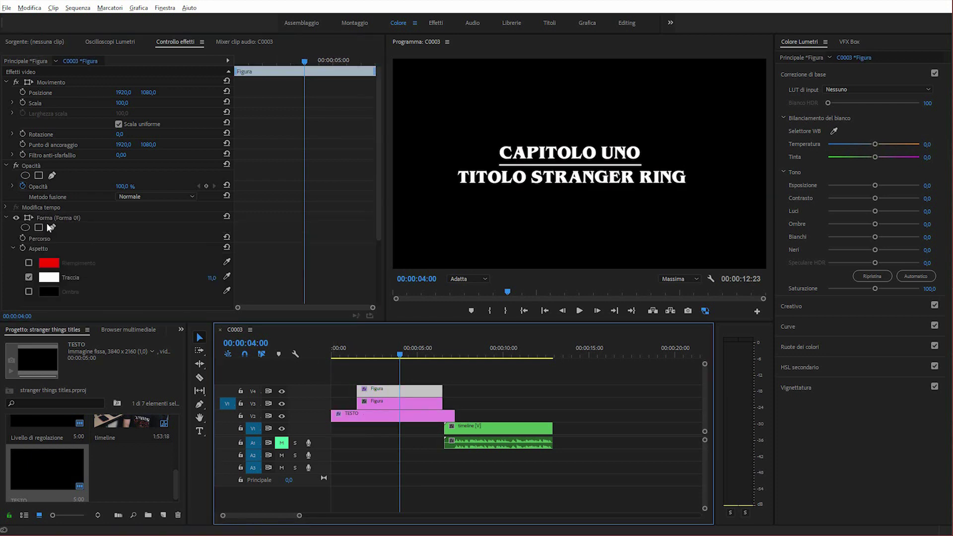
{"action": "left_click", "coordinate": [47, 216]}
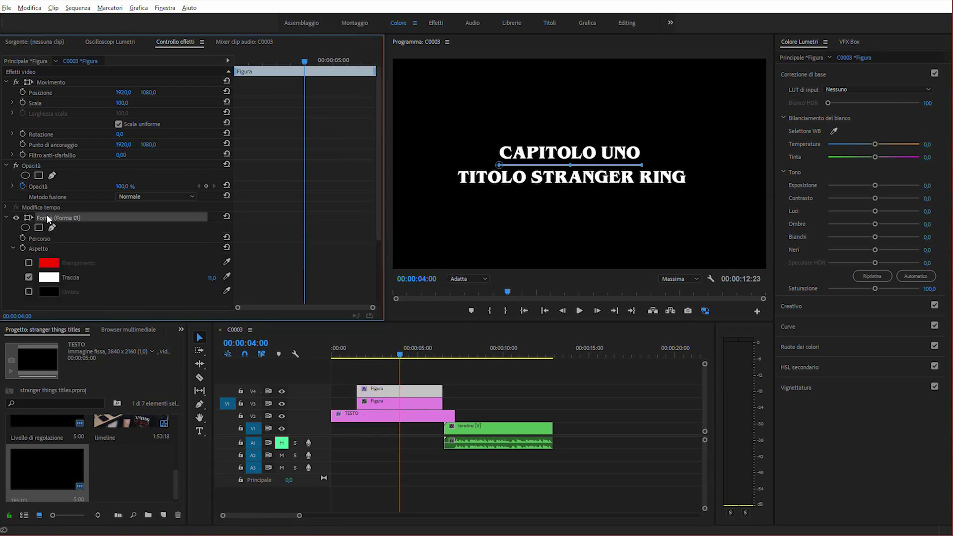
{"action": "left_click", "coordinate": [385, 414]}
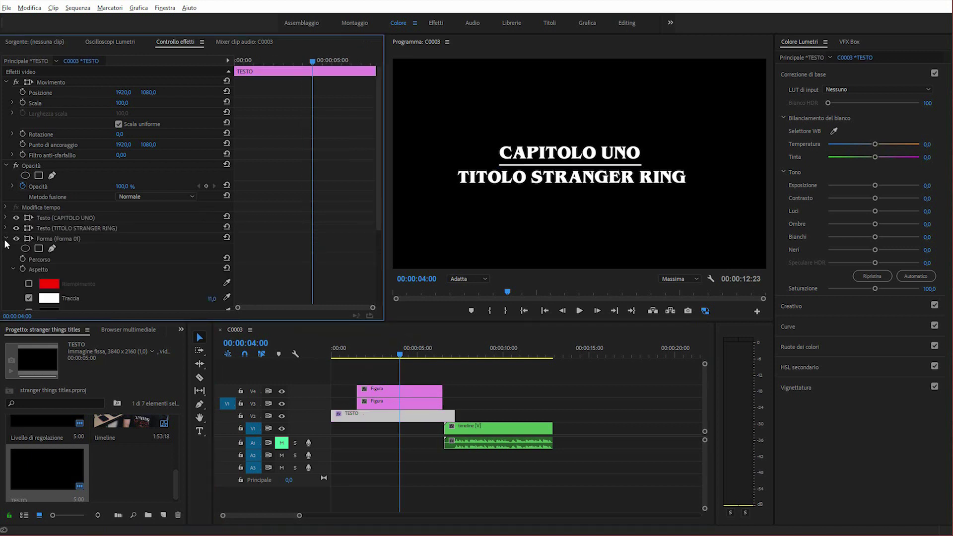
{"action": "left_click_drag", "start_coordinate": [446, 390], "coordinate": [391, 400]}
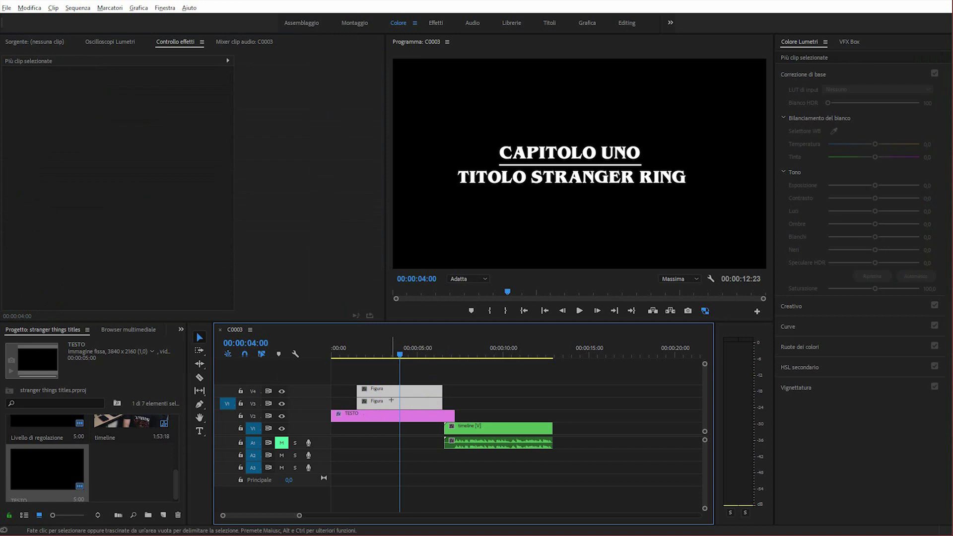
{"action": "key", "text": "Delete"}
Move the TESTO clip from V2 up to V3 and save the project
{"action": "left_click", "coordinate": [281, 414]}
{"action": "left_click", "coordinate": [281, 415]}
{"action": "left_click_drag", "start_coordinate": [379, 417], "coordinate": [358, 407]}
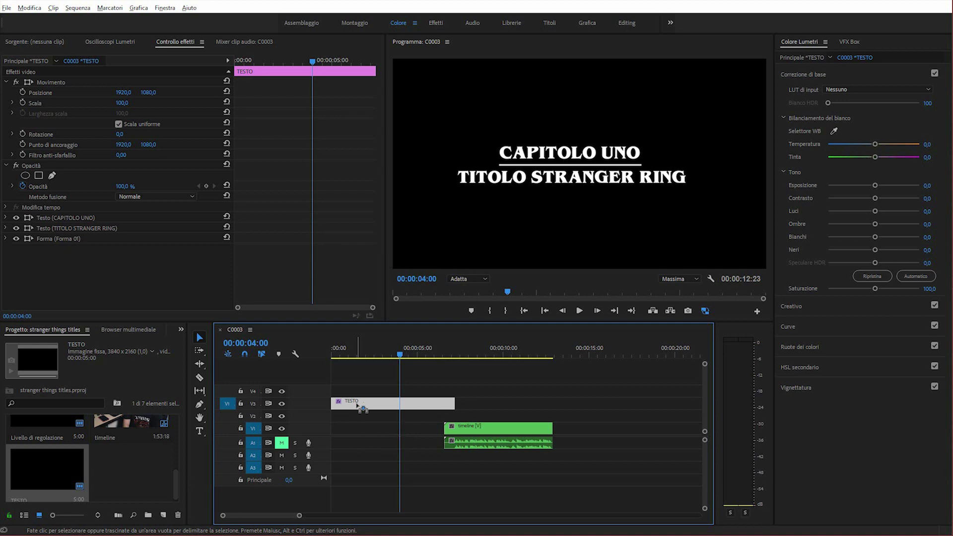
{"action": "key", "text": "ctrl+s"}
Create a white 3840×2160 matte named colori and place it on V2 under TESTO
{"action": "left_click", "coordinate": [164, 515]}
{"action": "left_click", "coordinate": [192, 468]}
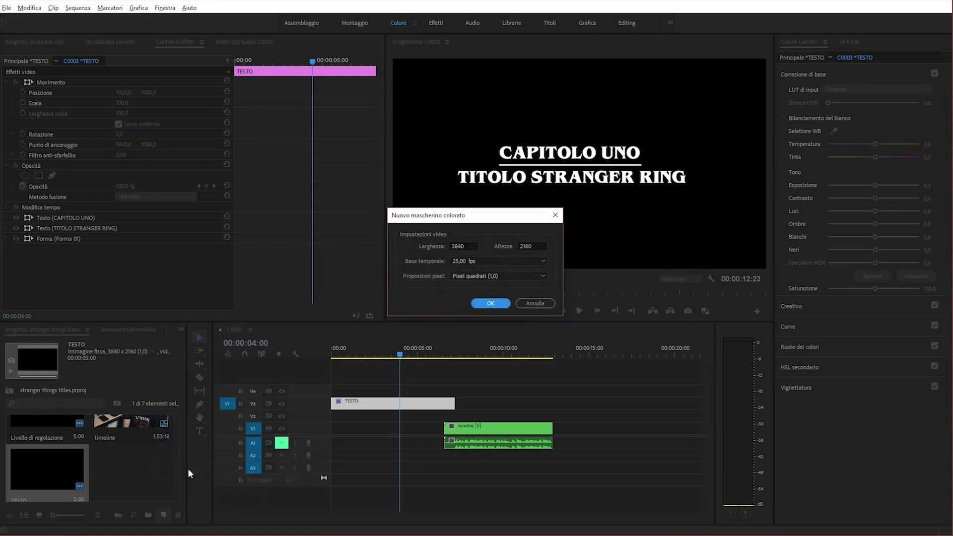
{"action": "left_click", "coordinate": [500, 300]}
{"action": "left_click_drag", "start_coordinate": [382, 289], "coordinate": [366, 323]}
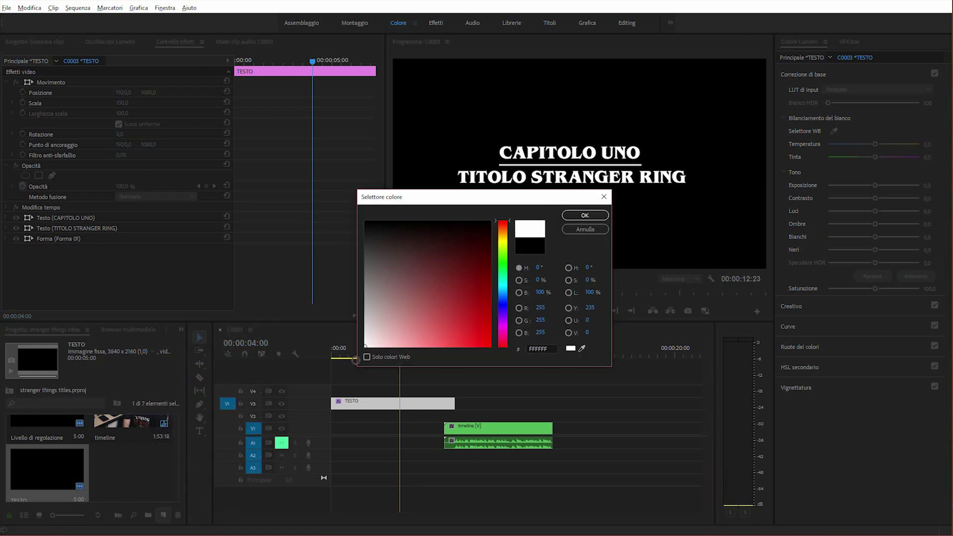
{"action": "left_click", "coordinate": [578, 216]}
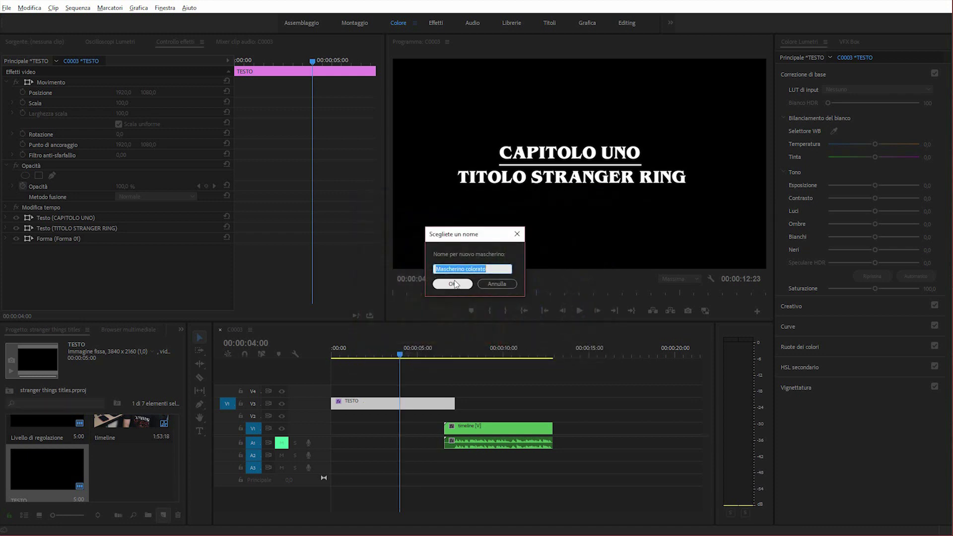
{"action": "type", "text": "colori"}
{"action": "left_click", "coordinate": [452, 284]}
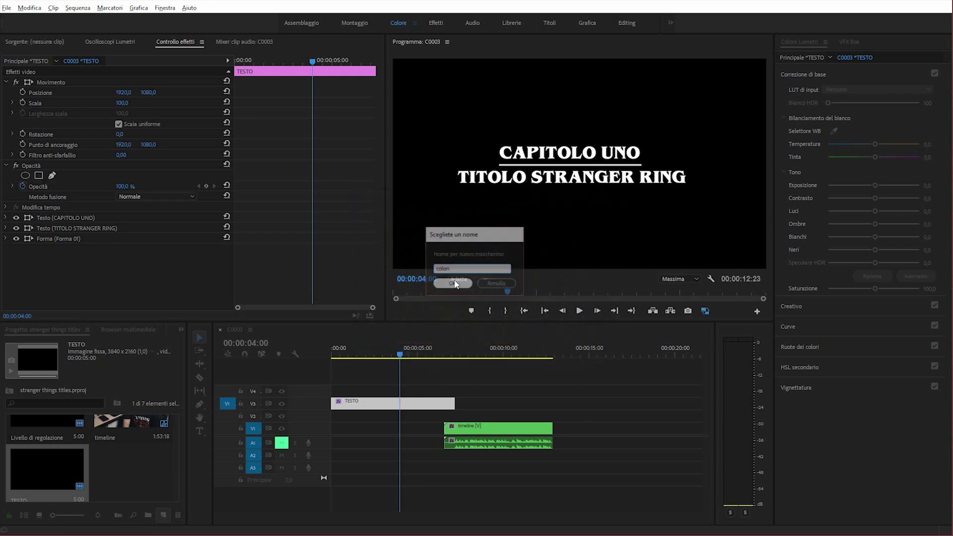
{"action": "left_click_drag", "start_coordinate": [131, 465], "coordinate": [311, 423]}
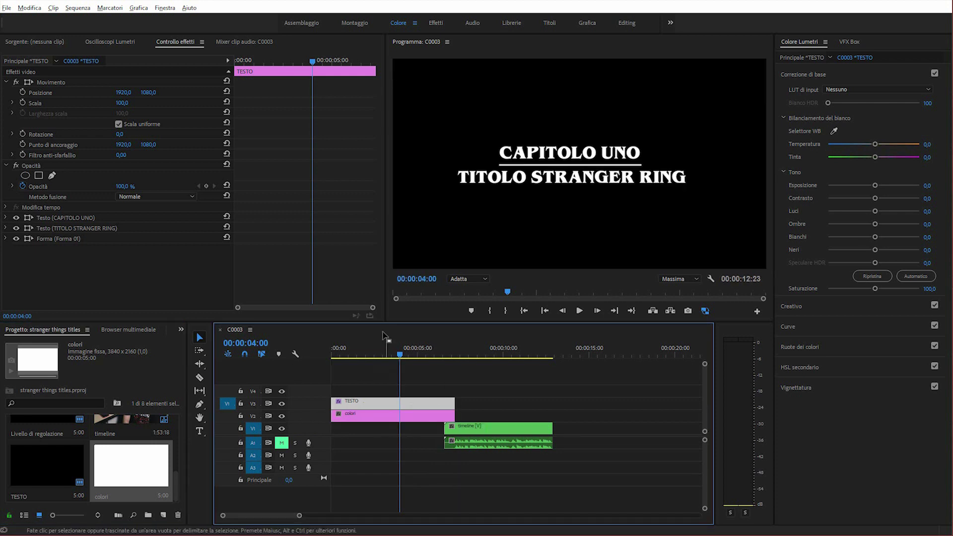
{"action": "left_click", "coordinate": [372, 350]}
Apply the Tinta effect to the colori matte and map white to red
{"action": "key", "text": "shift+7"}
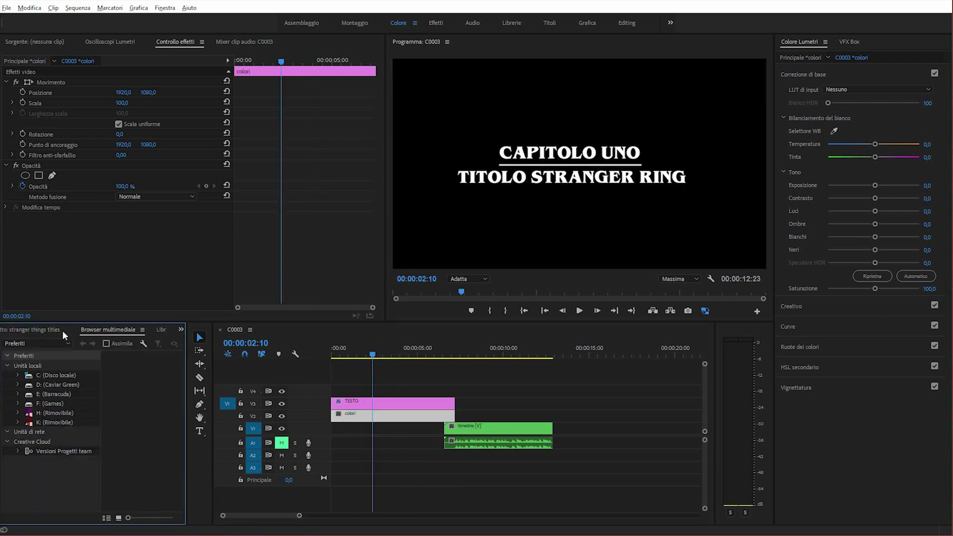
{"action": "left_click", "coordinate": [67, 342]}
{"action": "type", "text": "tinta"}
{"action": "left_click_drag", "start_coordinate": [41, 435], "coordinate": [349, 418]}
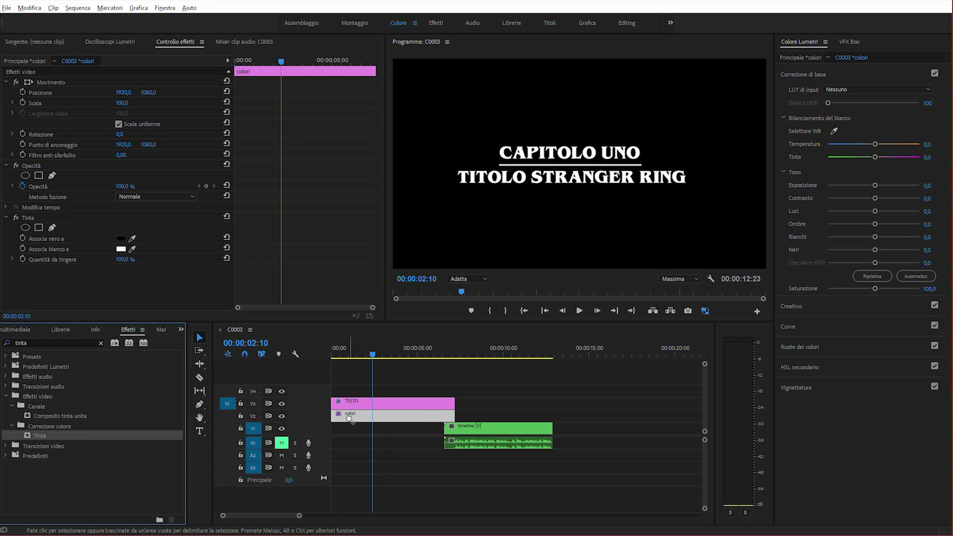
{"action": "left_click", "coordinate": [121, 249]}
{"action": "left_click", "coordinate": [490, 346]}
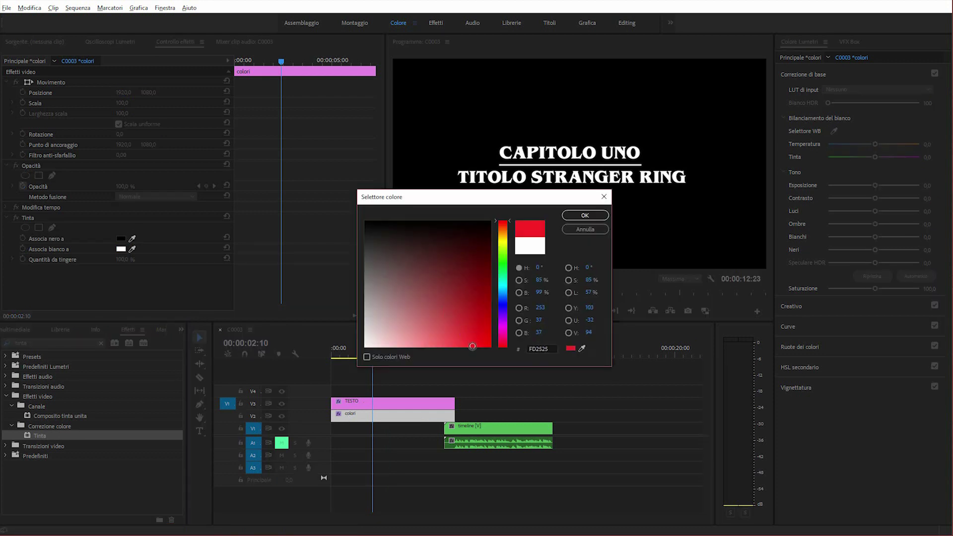
{"action": "left_click_drag", "start_coordinate": [494, 357], "coordinate": [468, 364]}
{"action": "left_click", "coordinate": [585, 214]}
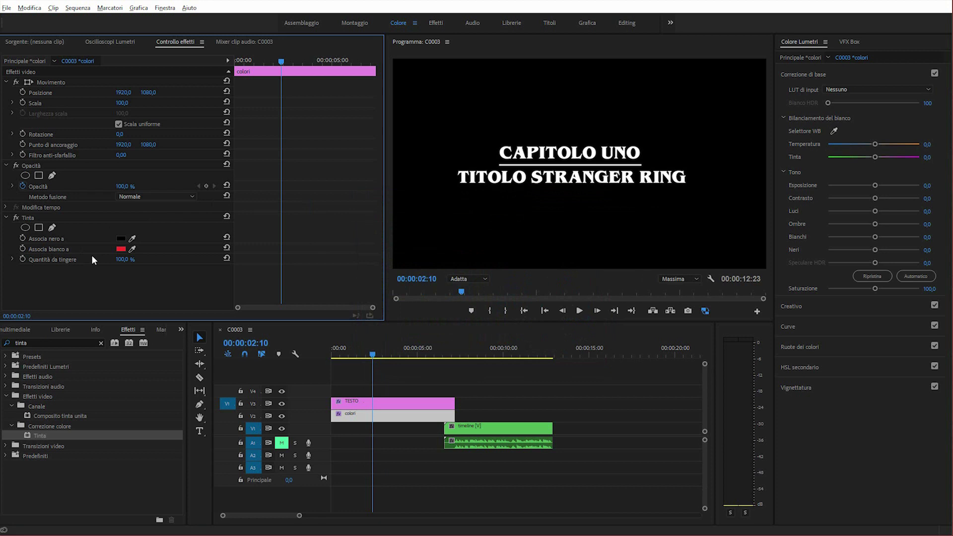
Compare the red matte with V3 hidden and Tinta toggled, then select TESTO on V3
{"action": "left_click", "coordinate": [281, 404]}
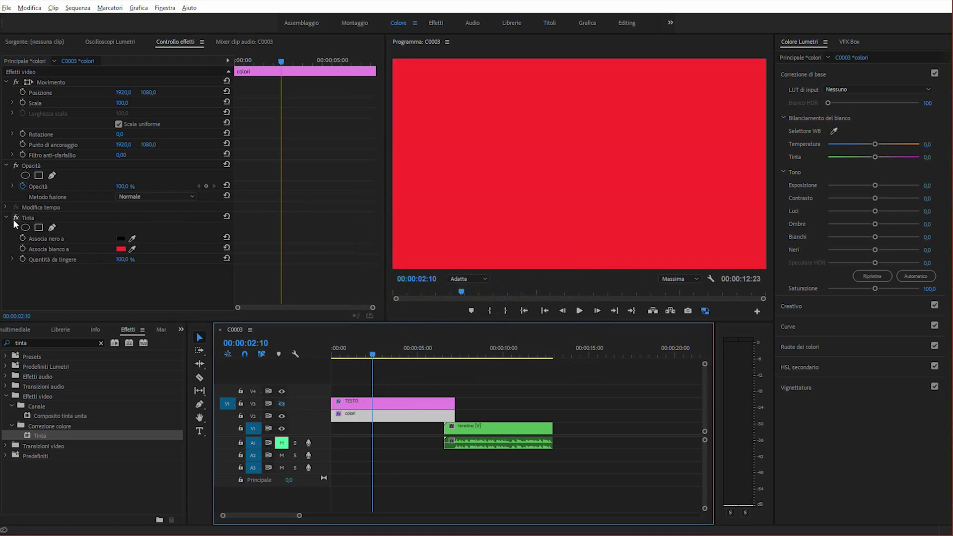
{"action": "left_click", "coordinate": [13, 219]}
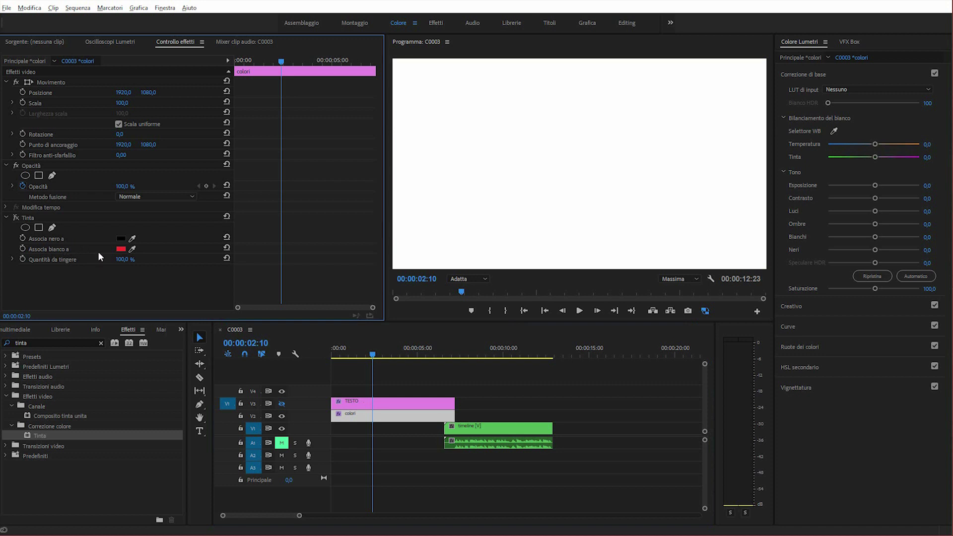
{"action": "left_click", "coordinate": [15, 218]}
{"action": "left_click", "coordinate": [281, 403]}
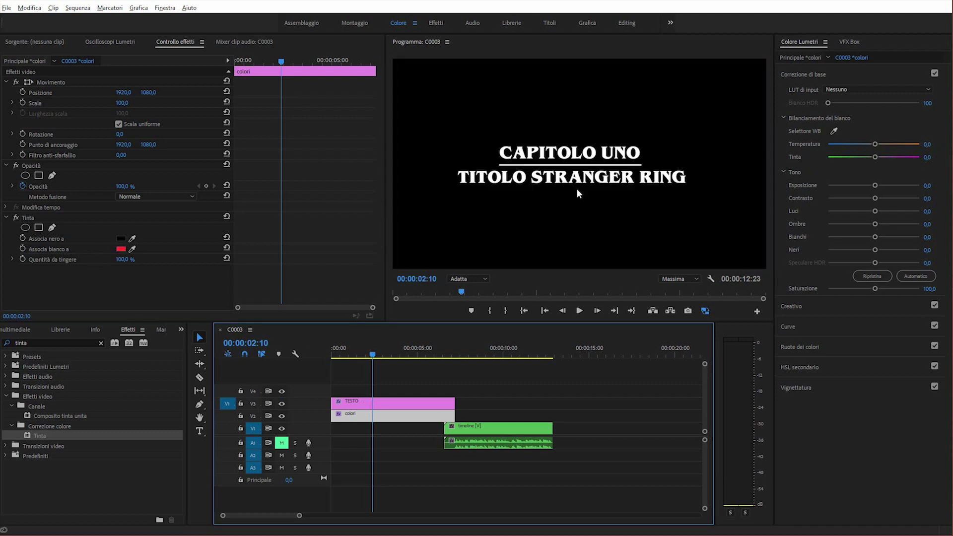
{"action": "left_click", "coordinate": [409, 403]}
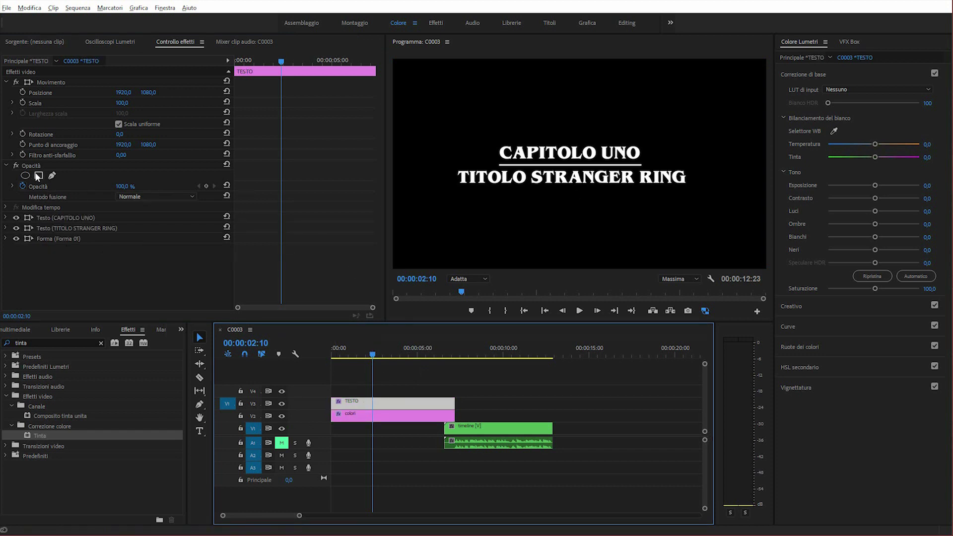
Set the TESTO clip's blend mode to Moltiplica (Multiply) and play back to preview
{"action": "left_click", "coordinate": [134, 197]}
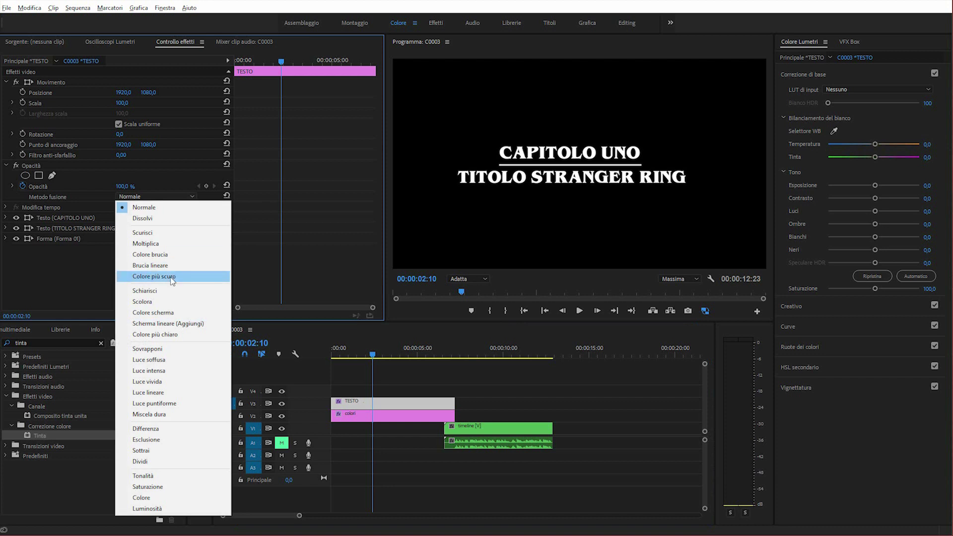
{"action": "left_click", "coordinate": [164, 244]}
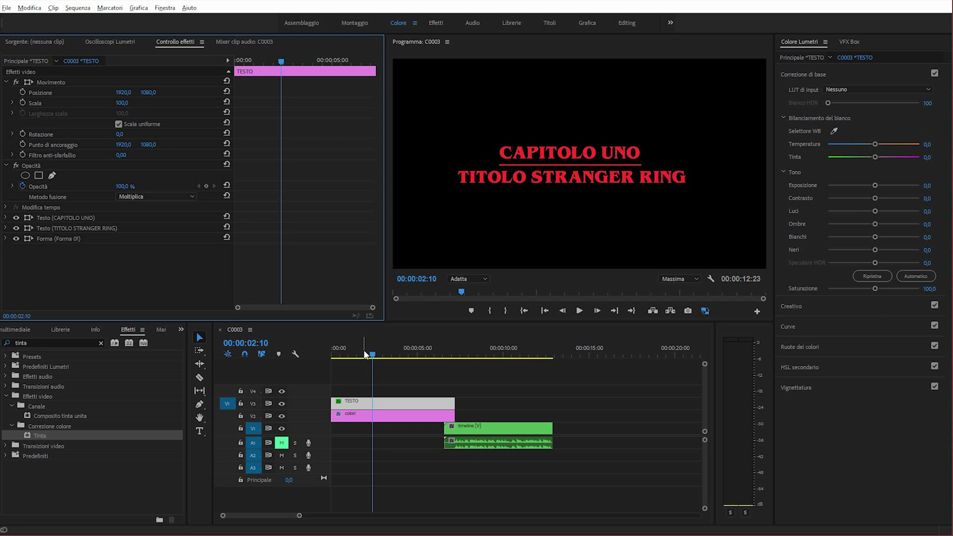
{"action": "left_click_drag", "start_coordinate": [364, 352], "coordinate": [374, 354]}
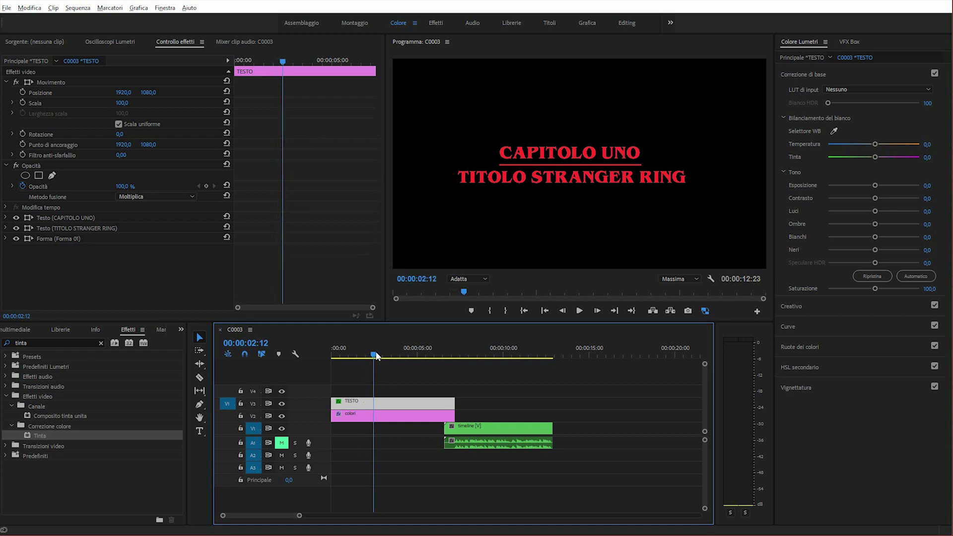
{"action": "key", "text": "space"}
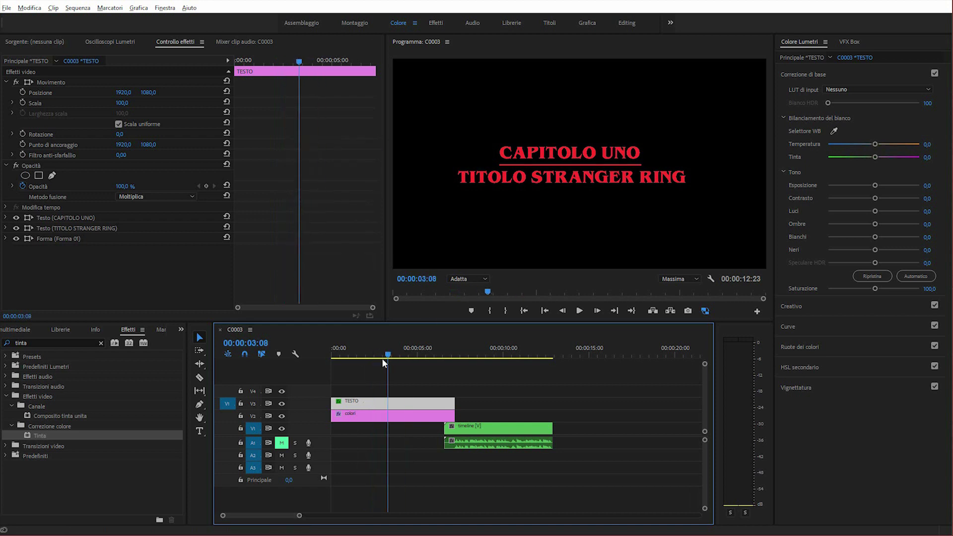
Compare the title with the colori layer hidden and shown, then select the colori clip
{"action": "left_click", "coordinate": [403, 385]}
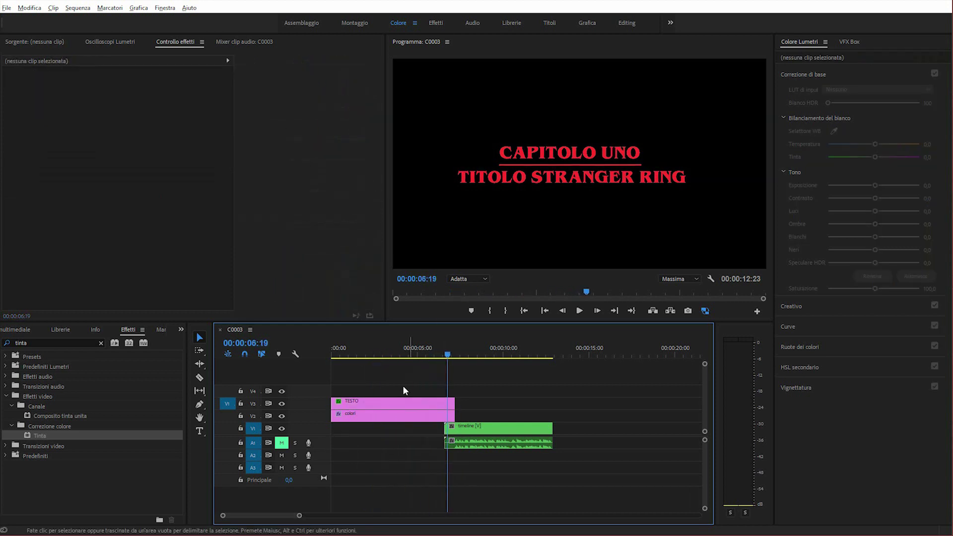
{"action": "left_click", "coordinate": [282, 416]}
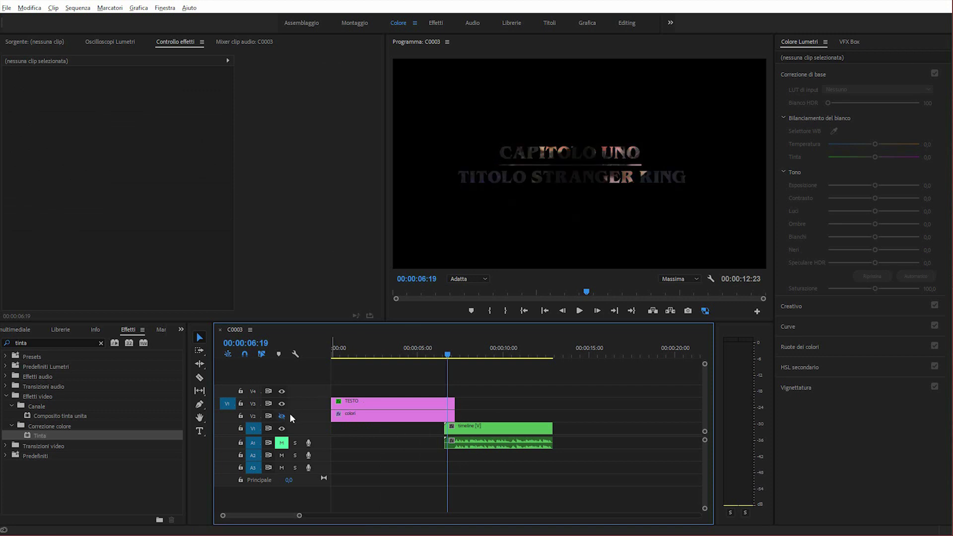
{"action": "left_click", "coordinate": [282, 416]}
{"action": "mouse_move", "coordinate": [429, 355]}
{"action": "left_mouse_down"}
{"action": "mouse_move", "coordinate": [399, 356]}
{"action": "mouse_move", "coordinate": [417, 355]}
{"action": "left_mouse_up"}
{"action": "left_click", "coordinate": [404, 416]}
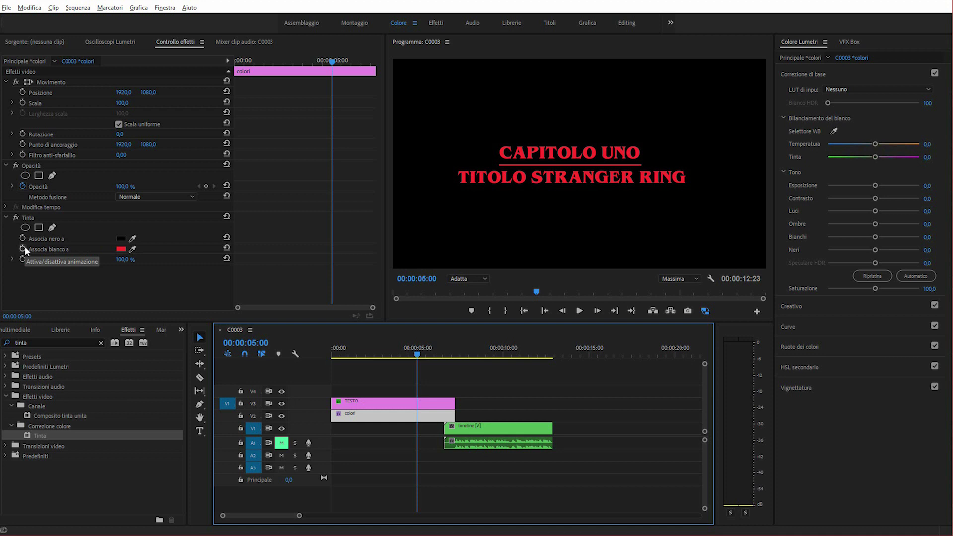
Keyframe Tinta's Associa bianco a: red at 00:00:05:00, grey at 00:00:06:00
{"action": "left_click", "coordinate": [23, 249]}
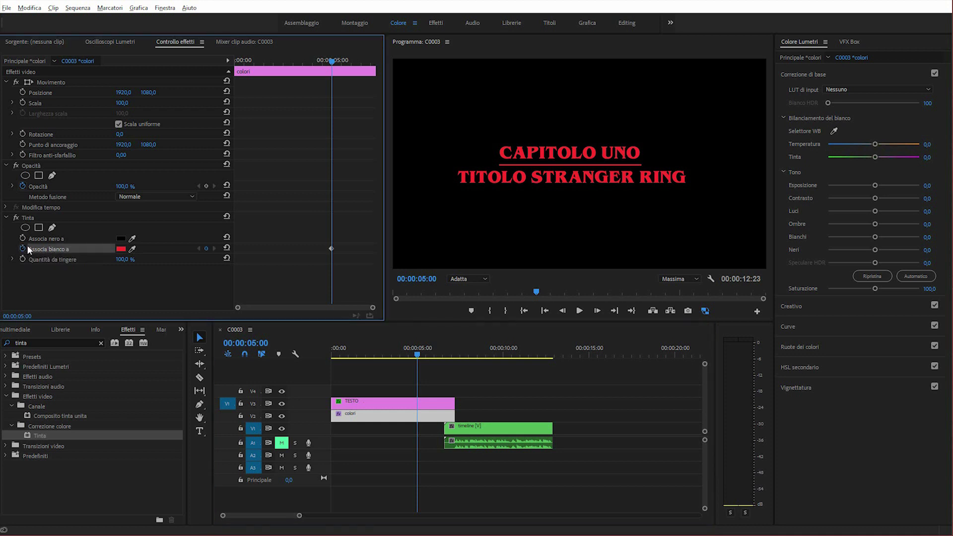
{"action": "left_click_drag", "start_coordinate": [322, 61], "coordinate": [332, 65]}
{"action": "left_click_drag", "start_coordinate": [332, 65], "coordinate": [352, 61]}
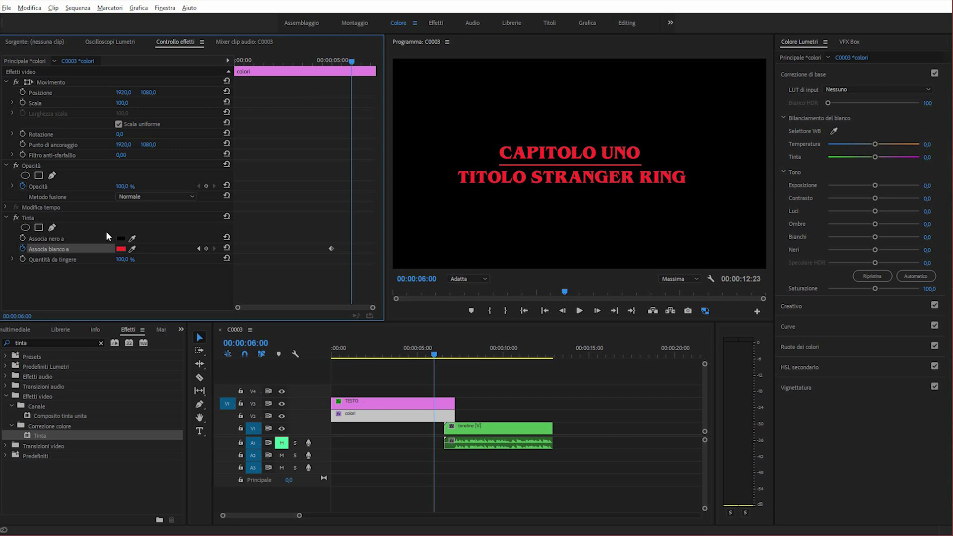
{"action": "left_click", "coordinate": [121, 249]}
{"action": "mouse_move", "coordinate": [415, 292]}
{"action": "left_mouse_down"}
{"action": "mouse_move", "coordinate": [372, 280]}
{"action": "mouse_move", "coordinate": [357, 300]}
{"action": "left_mouse_up"}
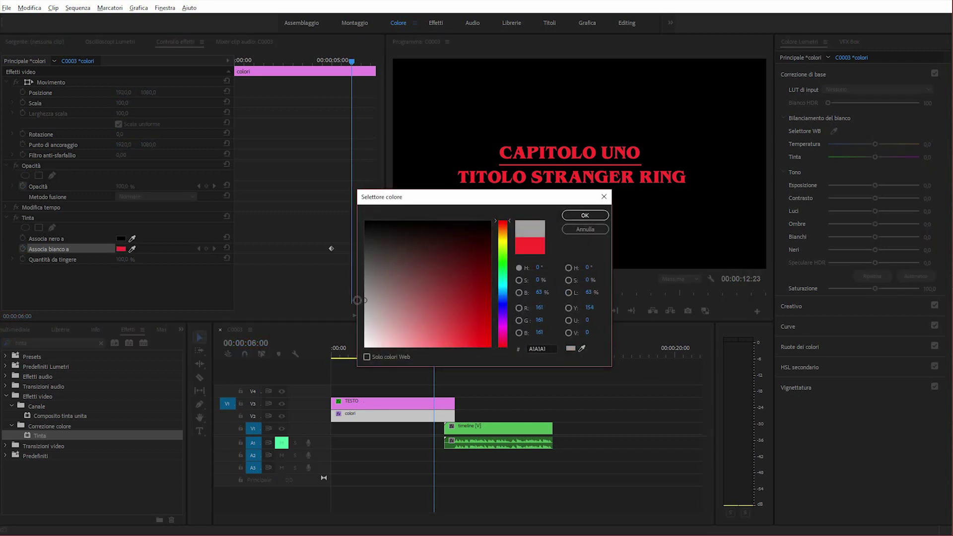
{"action": "key", "text": "Return"}
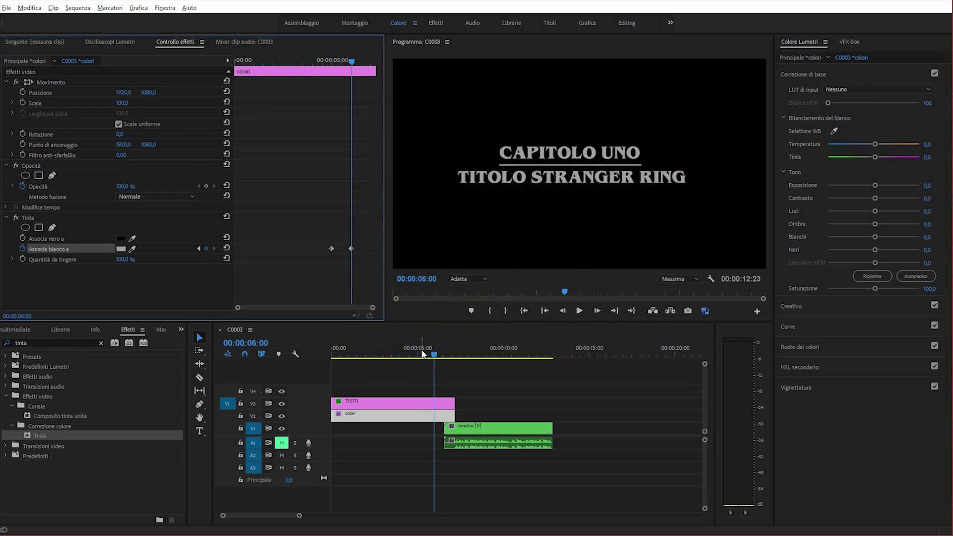
Play back from about 4 seconds to check the red-to-grey change, parking at 6:07
{"action": "left_click", "coordinate": [407, 354]}
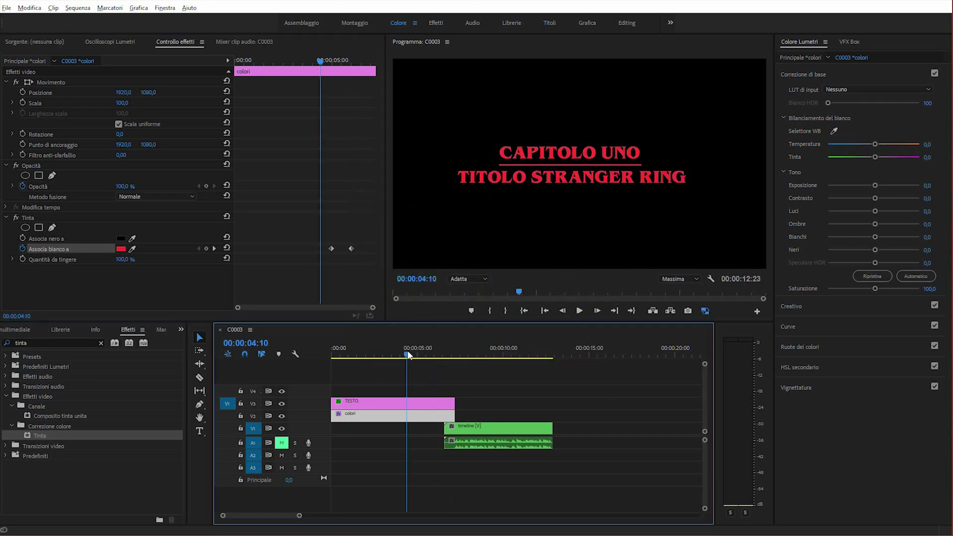
{"action": "key", "text": "space"}
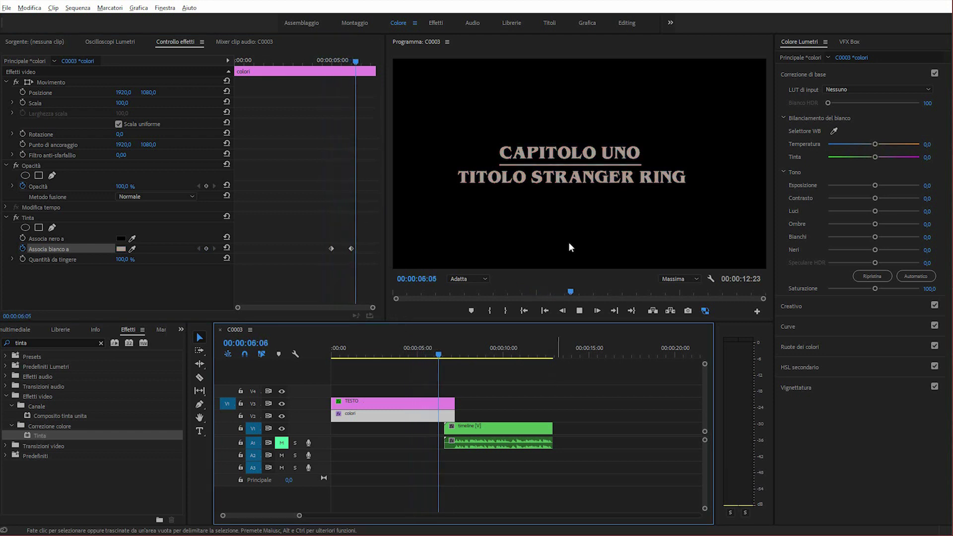
{"action": "left_click", "coordinate": [448, 353]}
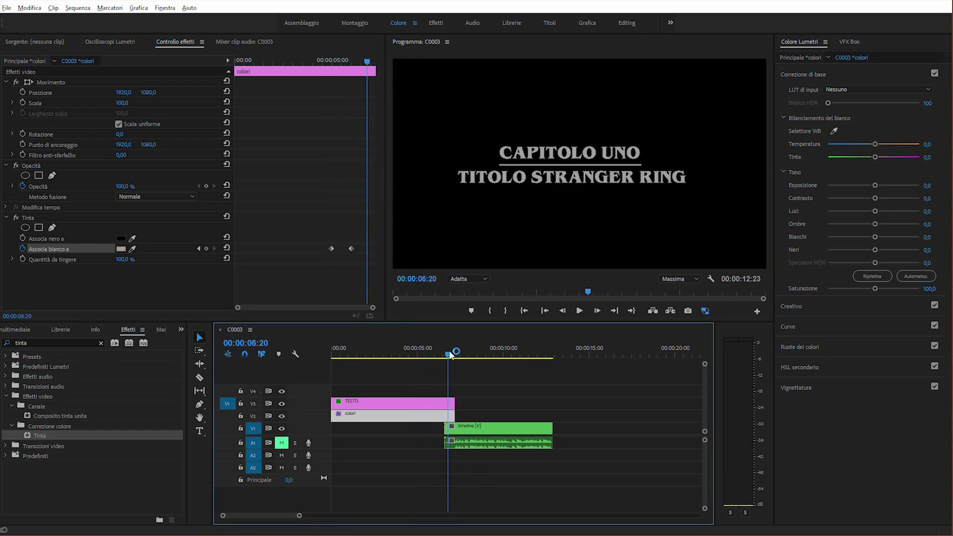
{"action": "left_click_drag", "start_coordinate": [450, 354], "coordinate": [439, 354]}
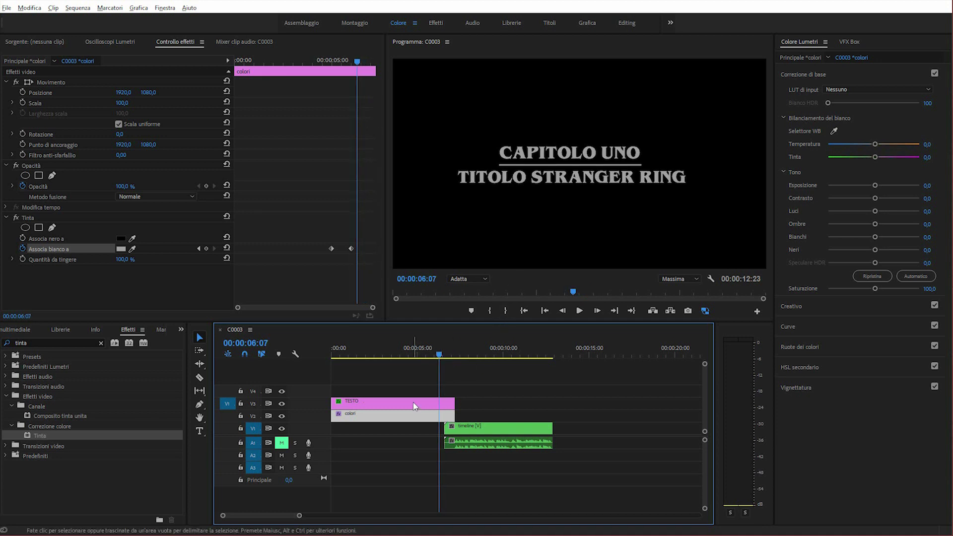
{"action": "left_click", "coordinate": [31, 187]}
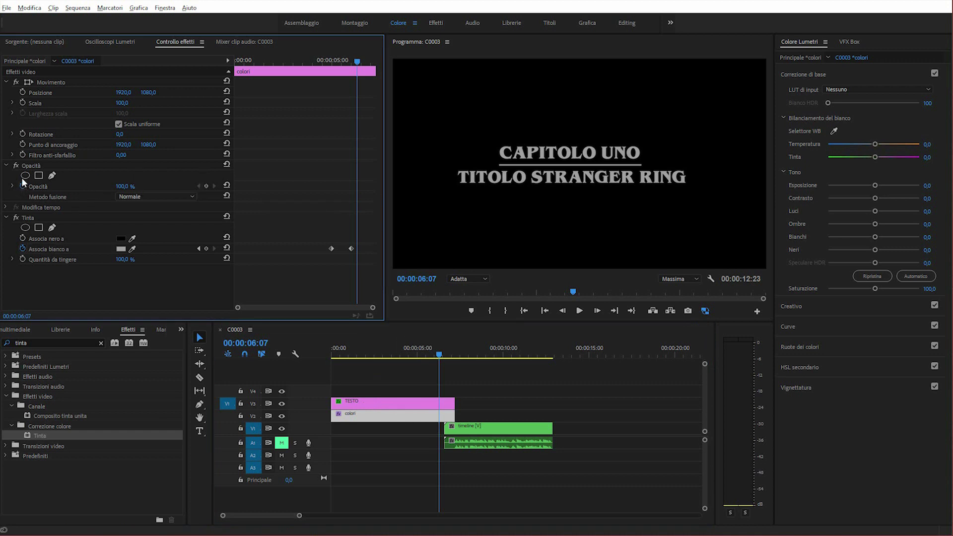
Keyframe the colori layer's Opacità from 100% at 6:07 to 0% at 7:01
{"action": "left_click", "coordinate": [207, 185]}
{"action": "left_click_drag", "start_coordinate": [361, 68], "coordinate": [374, 66]}
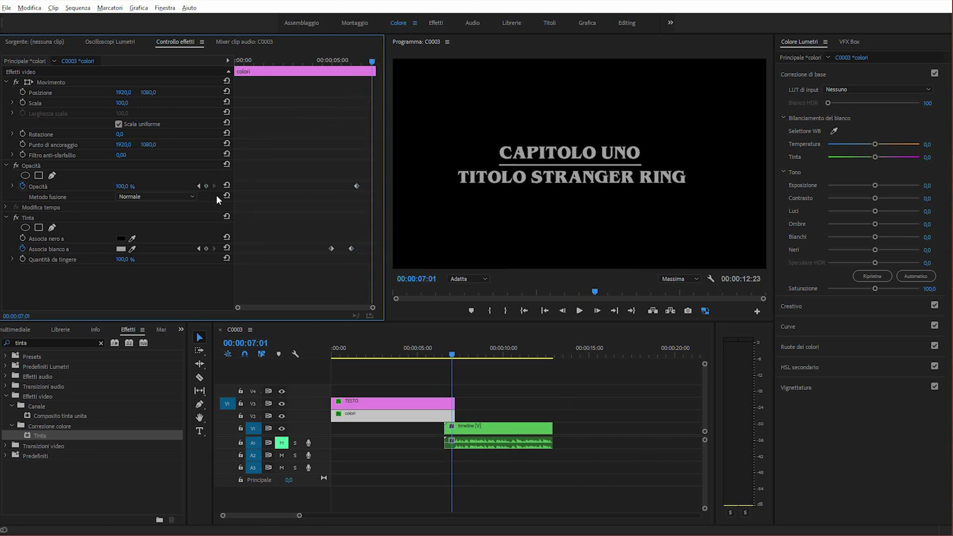
{"action": "left_click_drag", "start_coordinate": [122, 186], "coordinate": [75, 186]}
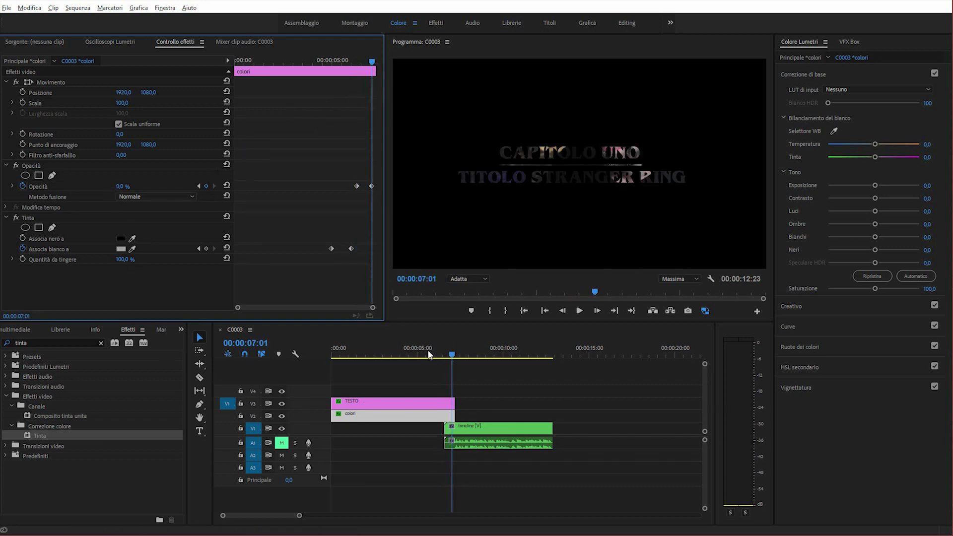
Play back from about 4 seconds to check the colour change and fade-out
{"action": "left_click", "coordinate": [406, 347]}
{"action": "left_click", "coordinate": [352, 248]}
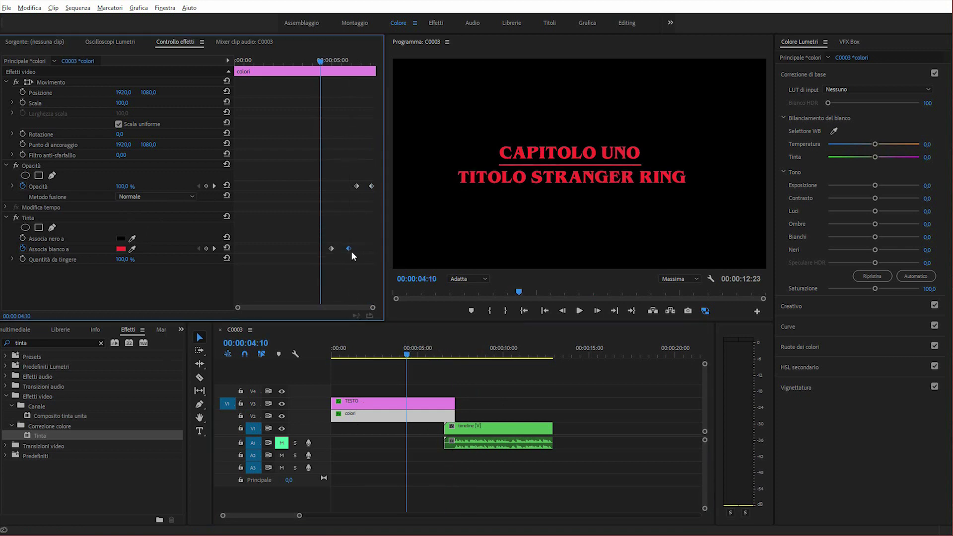
{"action": "key", "text": "space"}
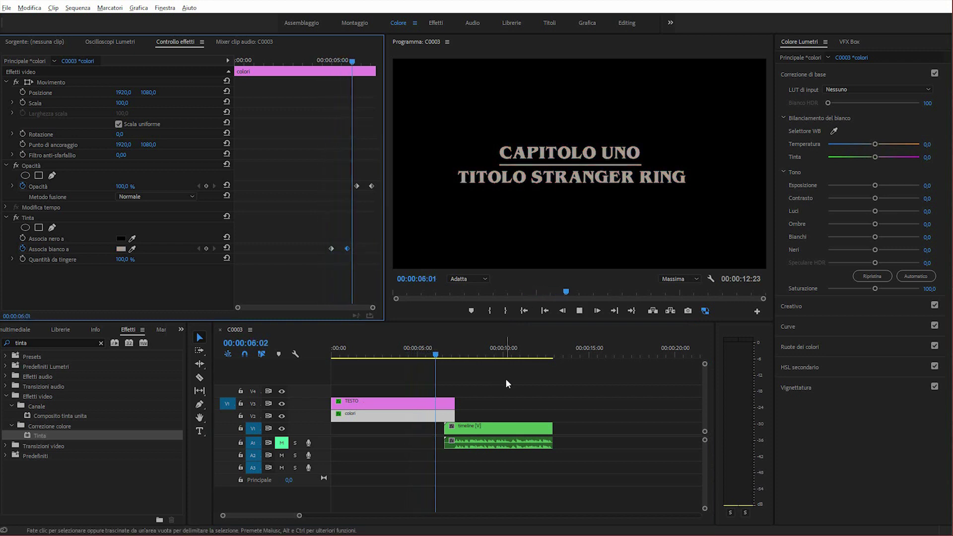
{"action": "left_click_drag", "start_coordinate": [446, 356], "coordinate": [446, 357]}
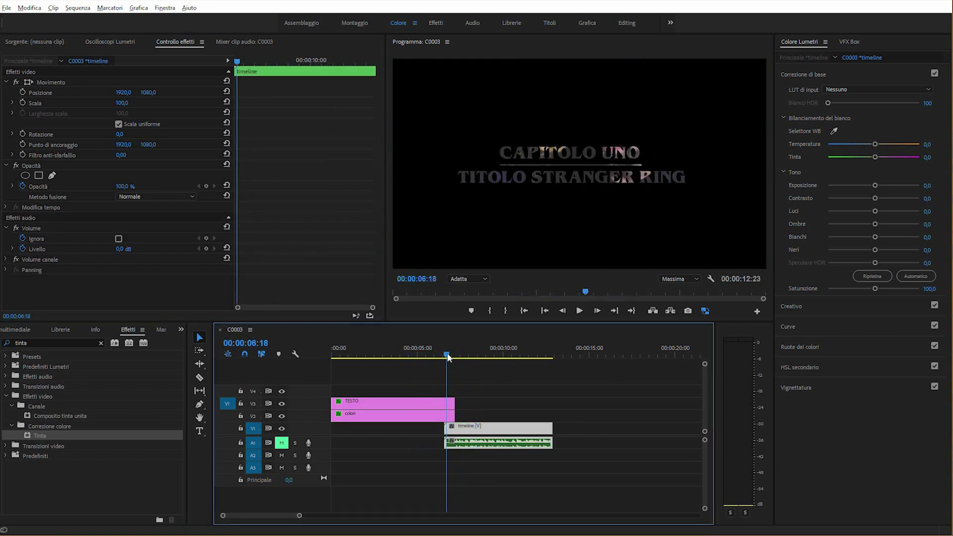
{"action": "left_click", "coordinate": [437, 414]}
{"action": "left_click", "coordinate": [330, 249]}
{"action": "left_click_drag", "start_coordinate": [330, 251], "coordinate": [326, 248]}
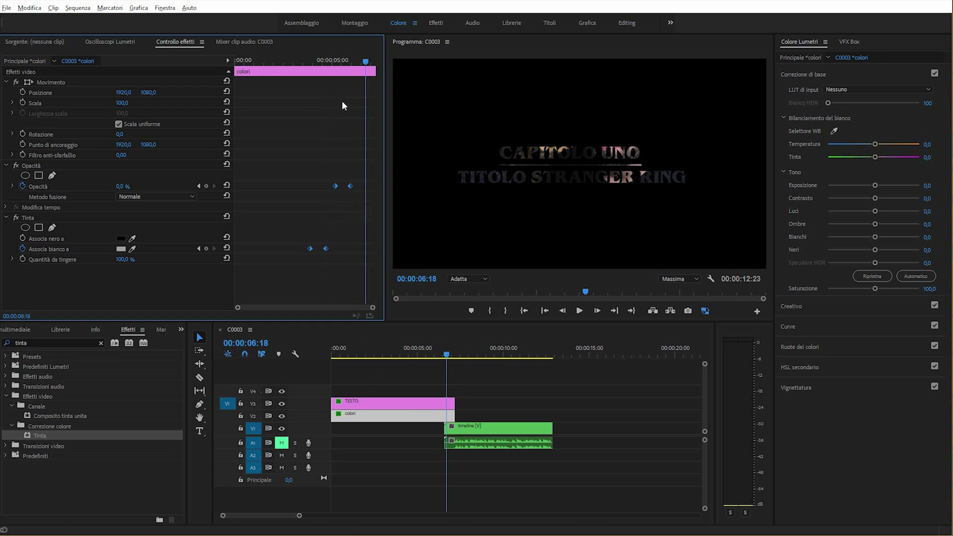
{"action": "left_click", "coordinate": [333, 60]}
{"action": "left_click_drag", "start_coordinate": [482, 432], "coordinate": [455, 433]}
{"action": "key", "text": "shift+k"}
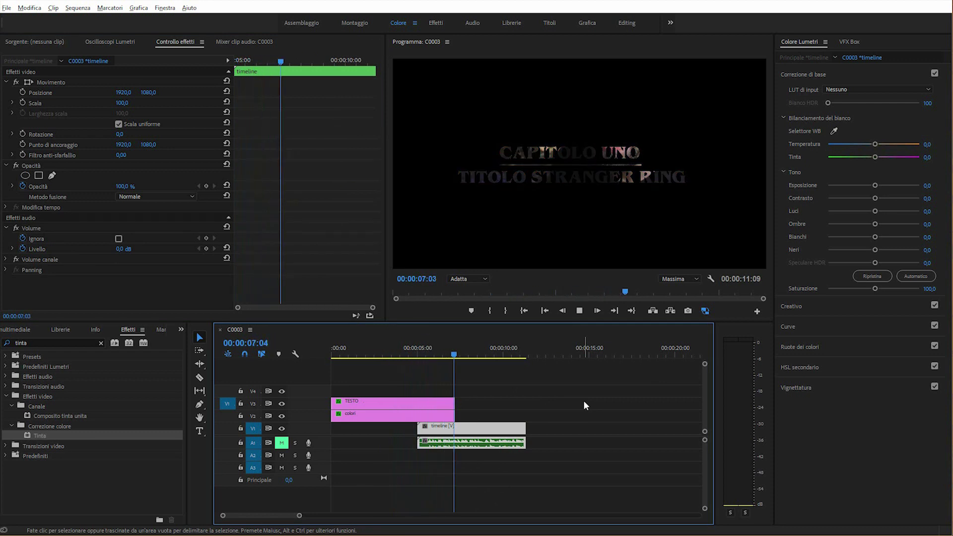
{"action": "left_click_drag", "start_coordinate": [453, 358], "coordinate": [448, 356]}
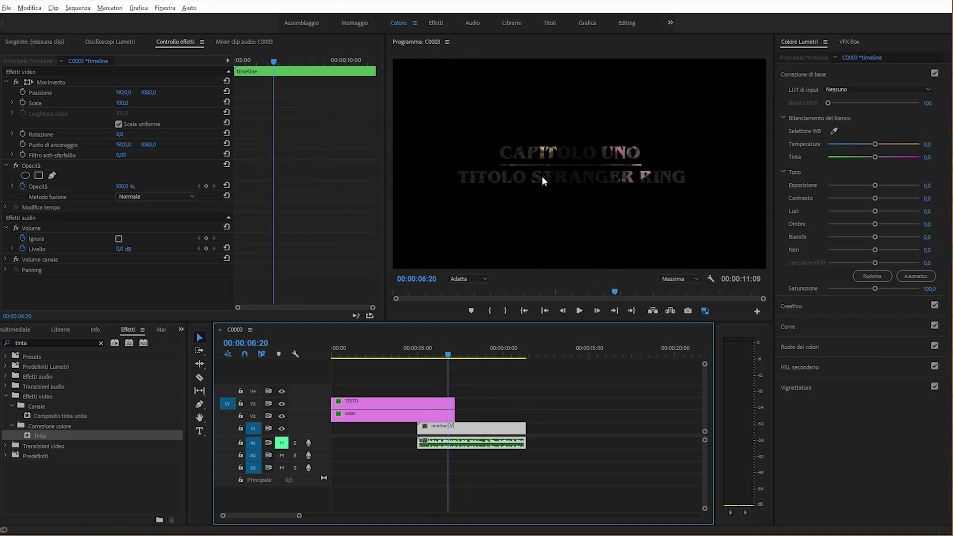
{"action": "left_click", "coordinate": [501, 377]}
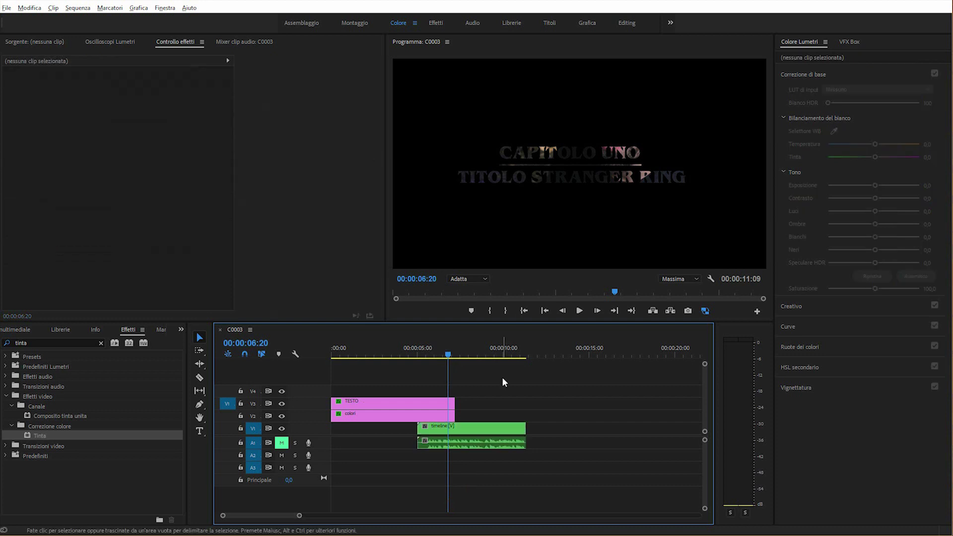
{"action": "left_click", "coordinate": [396, 402]}
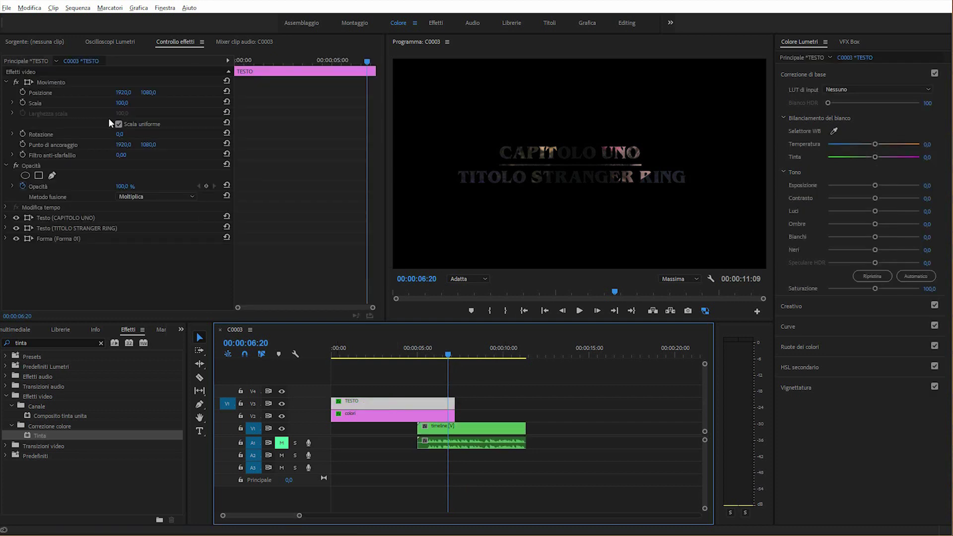
{"action": "left_click_drag", "start_coordinate": [120, 105], "coordinate": [208, 105]}
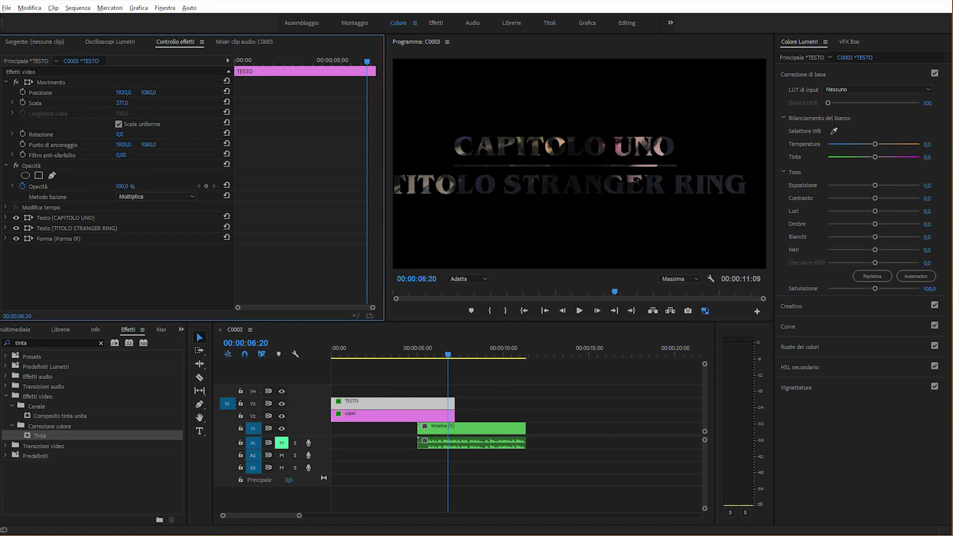
{"action": "left_click_drag", "start_coordinate": [123, 103], "coordinate": [199, 103]}
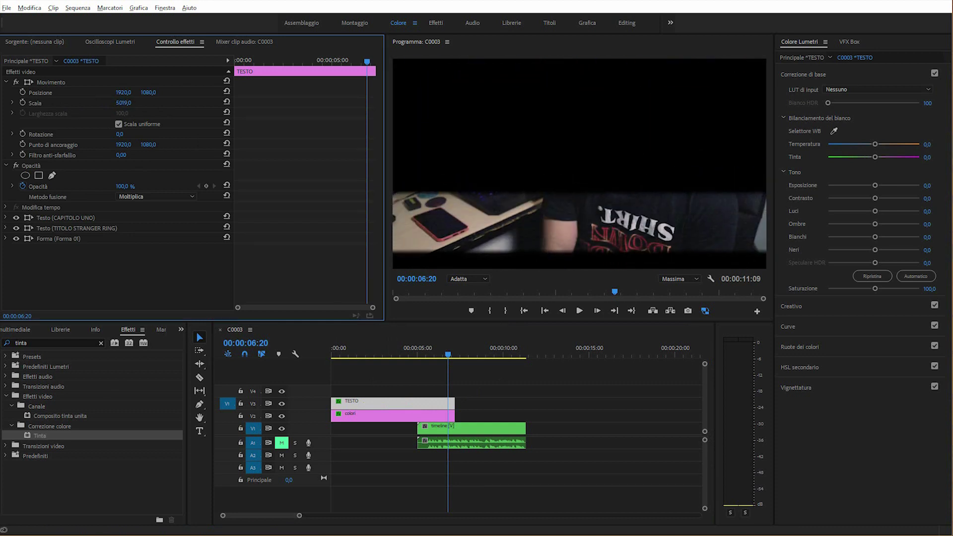
{"action": "left_click_drag", "start_coordinate": [123, 102], "coordinate": [52, 113]}
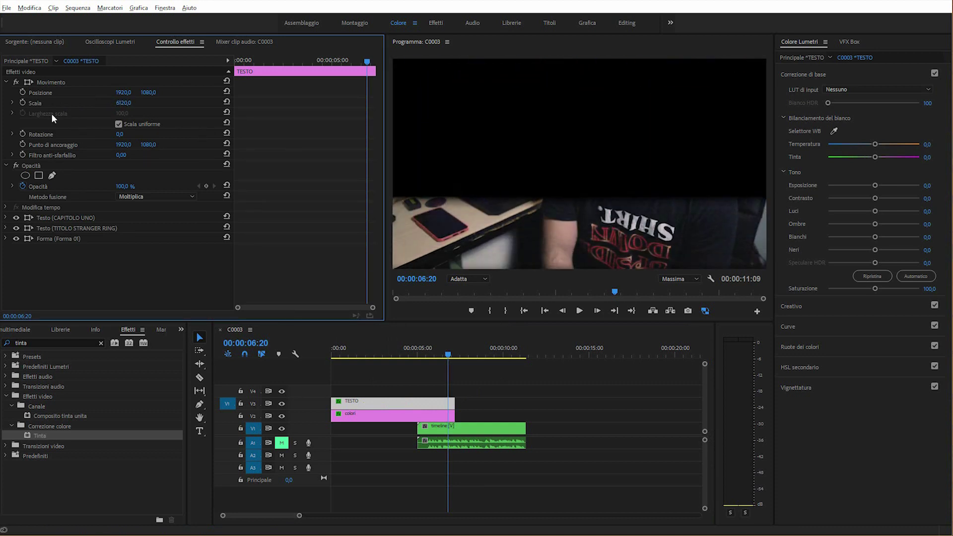
{"action": "key", "text": "ctrl+z"}
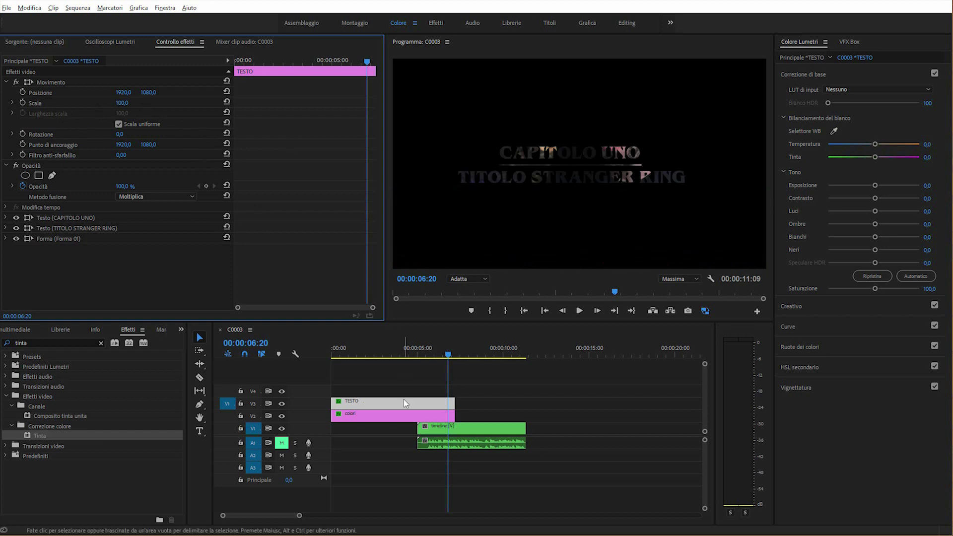
{"action": "left_click", "coordinate": [101, 343]}
{"action": "left_click", "coordinate": [101, 343]}
{"action": "type", "text": "3d"}
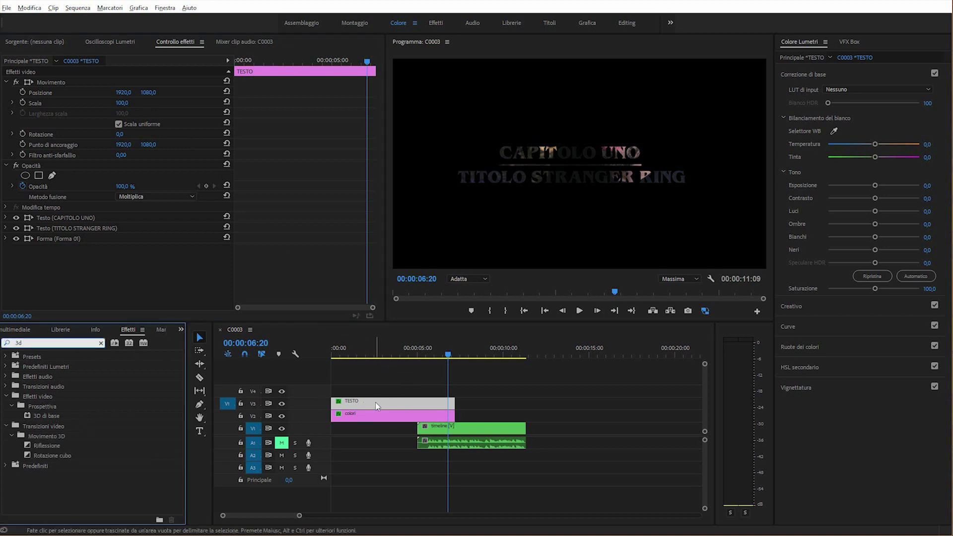
{"action": "left_click_drag", "start_coordinate": [48, 416], "coordinate": [365, 404]}
{"action": "scroll", "coordinate": [371, 298], "scroll_direction": "down", "scroll_amount": 2}
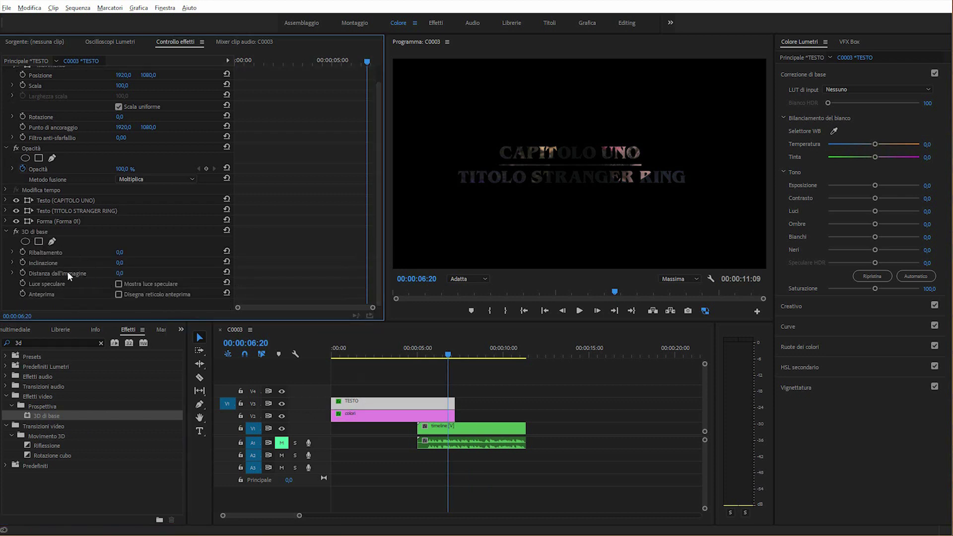
{"action": "left_click_drag", "start_coordinate": [117, 273], "coordinate": [94, 273]}
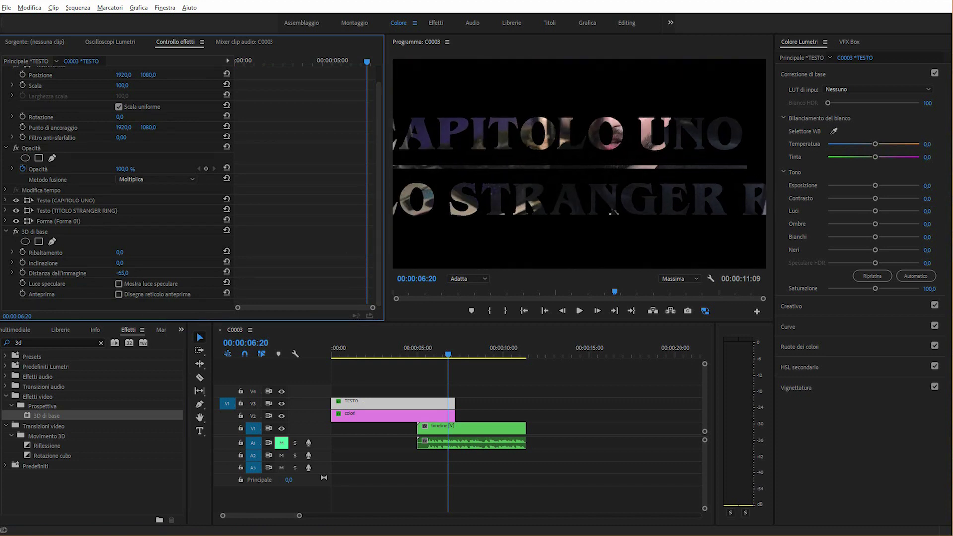
{"action": "left_click_drag", "start_coordinate": [94, 273], "coordinate": [69, 273]}
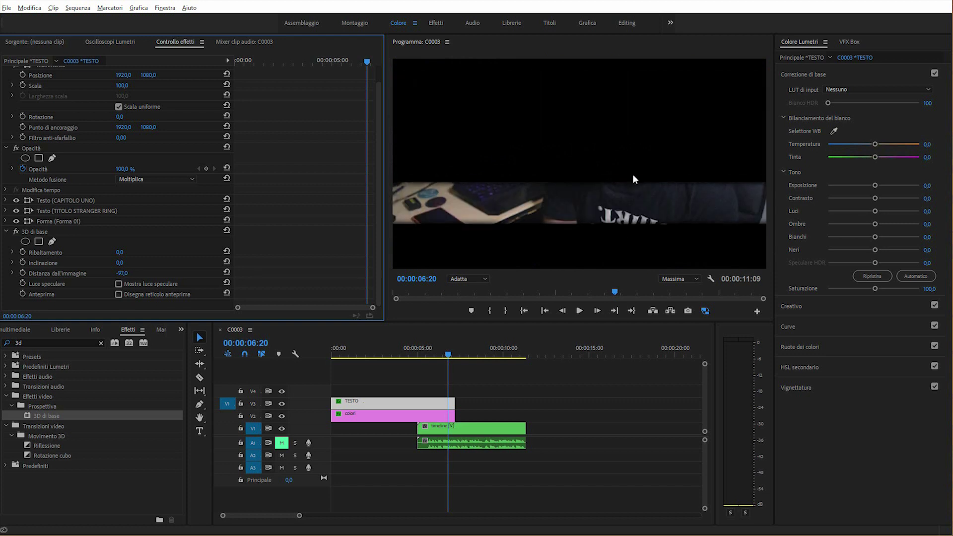
{"action": "scroll", "coordinate": [275, 163], "scroll_direction": "up", "scroll_amount": 1}
{"action": "mouse_move", "coordinate": [148, 92]}
{"action": "left_mouse_down"}
{"action": "mouse_move", "coordinate": [208, 92]}
{"action": "mouse_move", "coordinate": [547, 227]}
{"action": "left_mouse_up"}
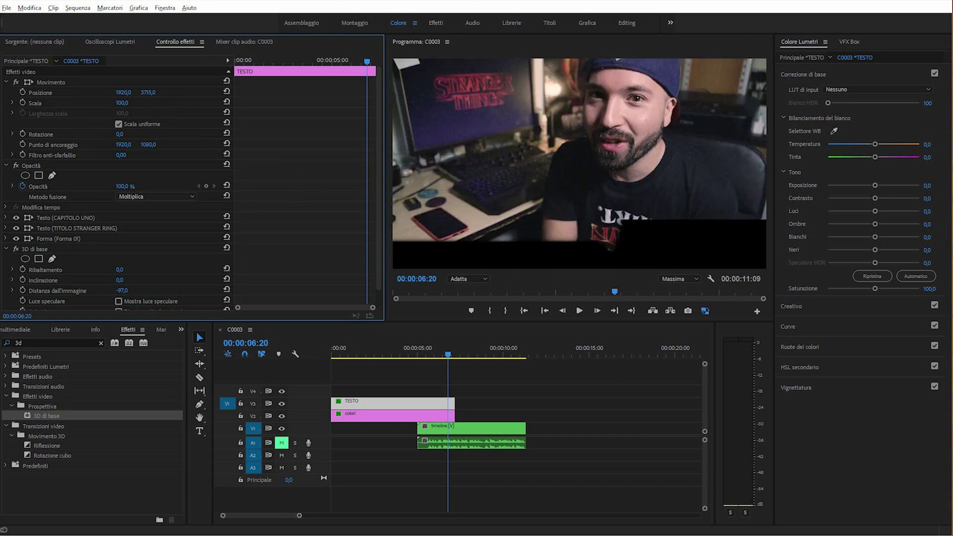
{"action": "key", "text": "Right"}
{"action": "key", "text": "Right"}
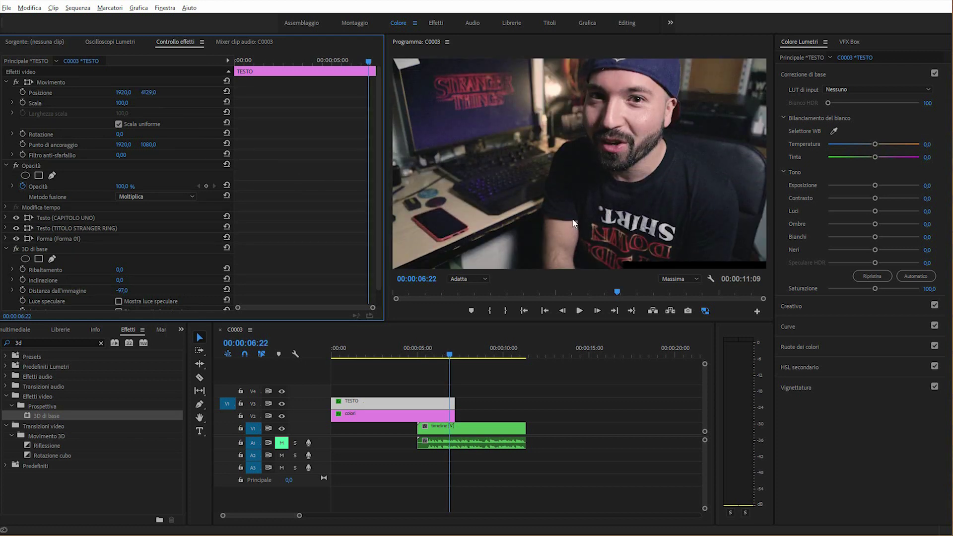
{"action": "key", "text": "ctrl+z"}
{"action": "key", "text": "ctrl+z"}
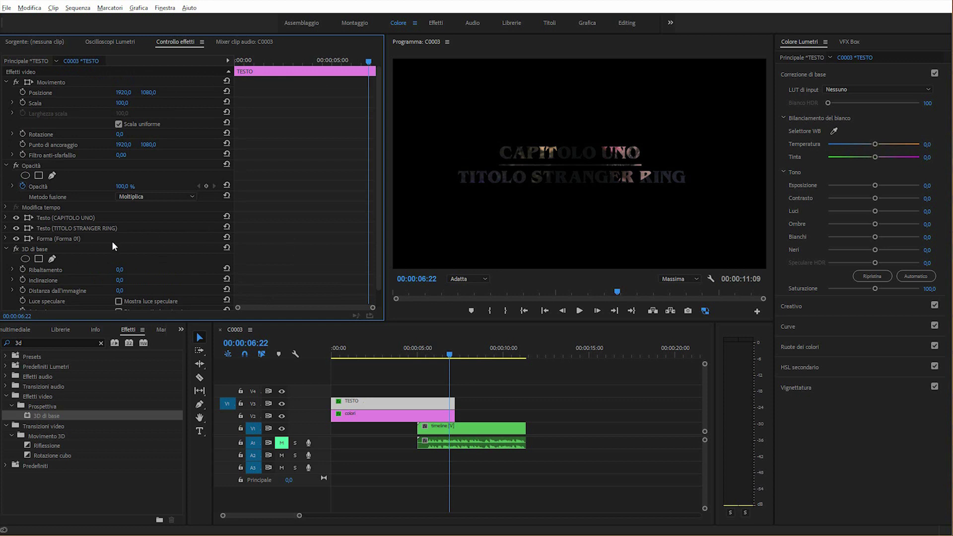
{"action": "left_click", "coordinate": [40, 231]}
Remove 3D di base from TESTO and nest the clip into a new testo sequence
{"action": "key", "text": "Delete"}
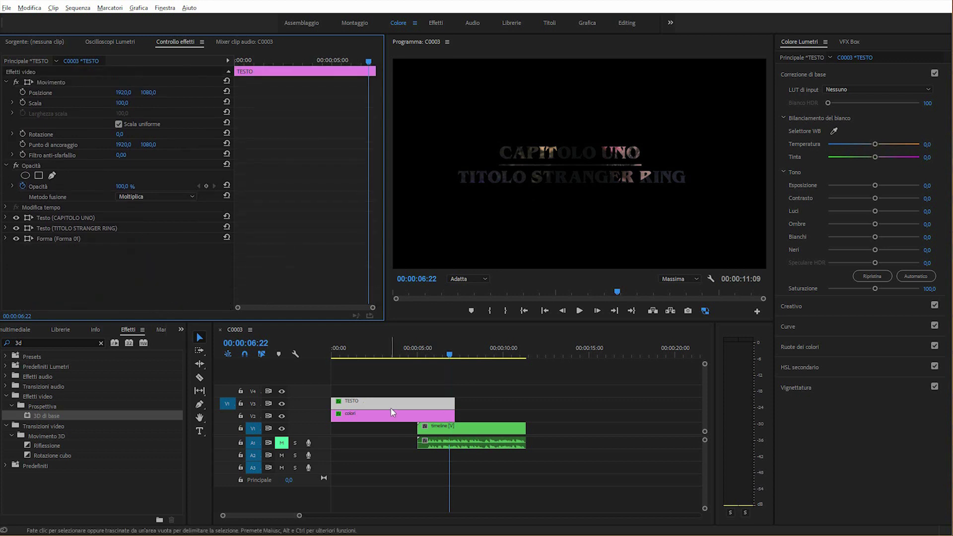
{"action": "right_click", "coordinate": [408, 406]}
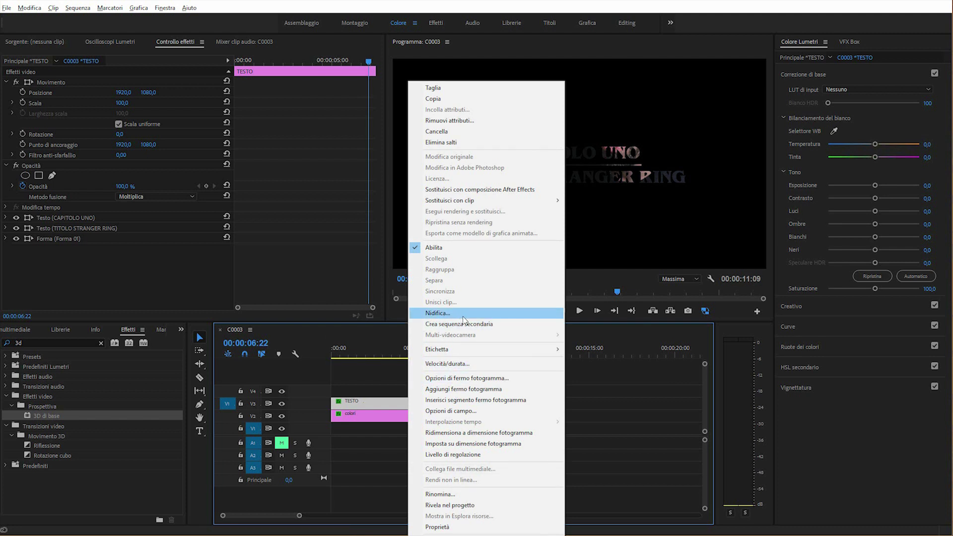
{"action": "left_click", "coordinate": [462, 316]}
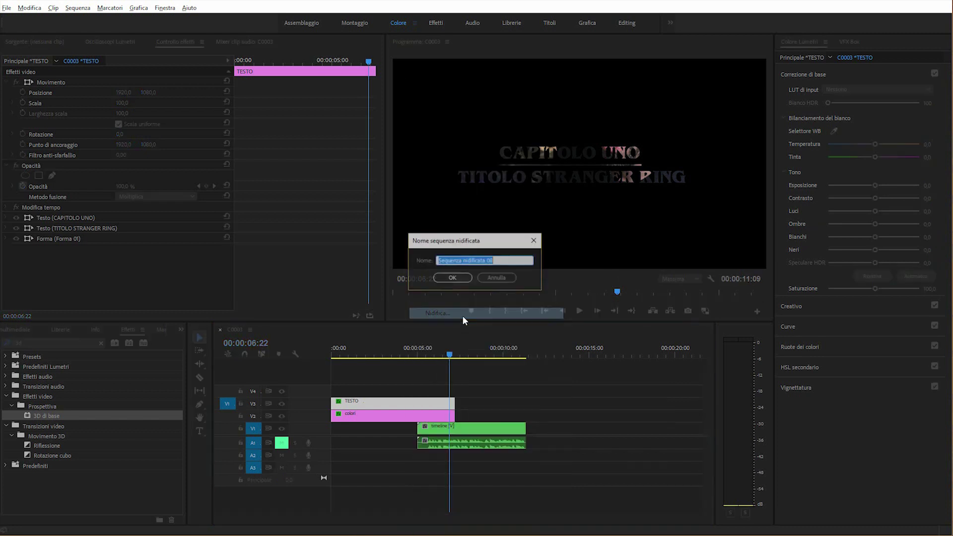
{"action": "left_click", "coordinate": [466, 277]}
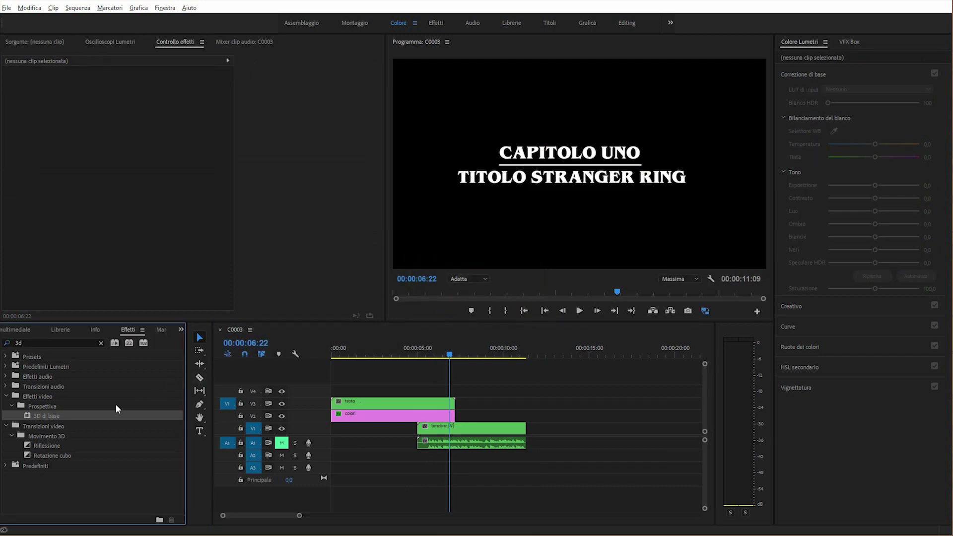
Return to sequence C0003 and rename it tutorial in the Project panel
{"action": "double_click", "coordinate": [383, 401]}
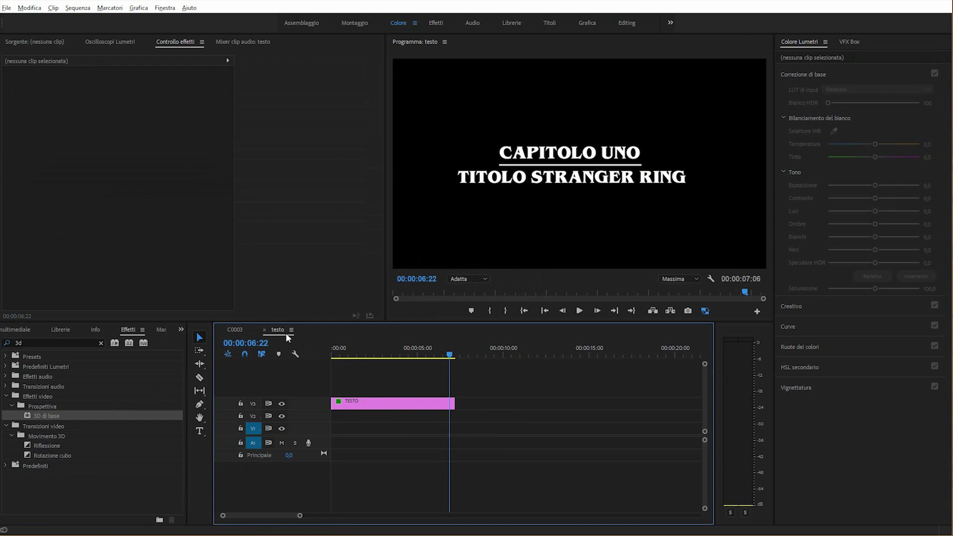
{"action": "left_click", "coordinate": [240, 328]}
{"action": "right_click", "coordinate": [240, 329]}
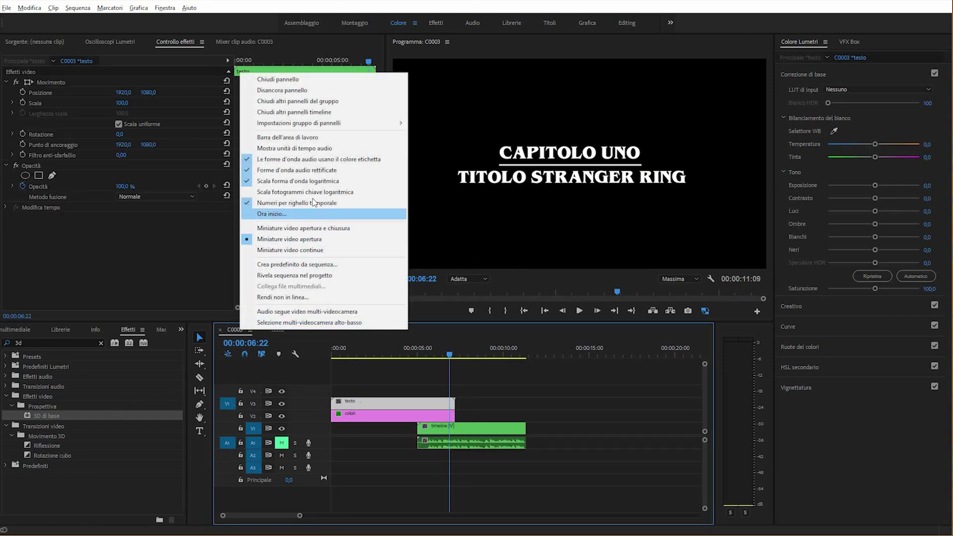
{"action": "key", "text": "shift+1"}
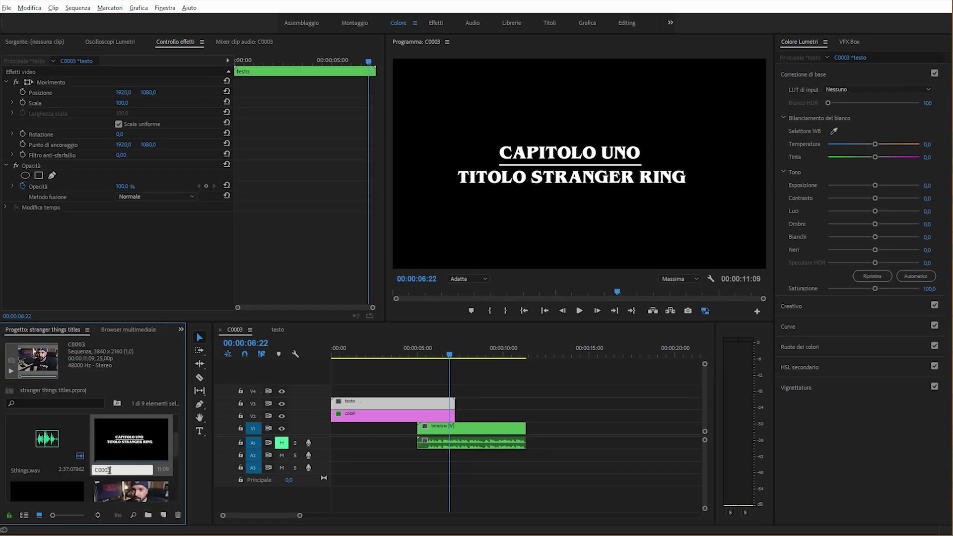
{"action": "type", "text": "tutorial"}
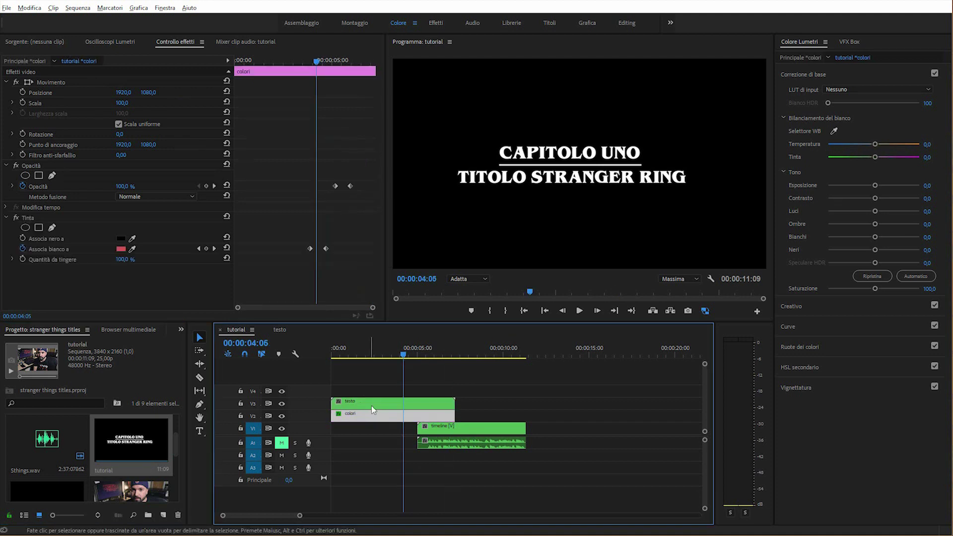
Inside the testo sequence, set the TESTO title's Metodo fusione to Normale
{"action": "double_click", "coordinate": [374, 406]}
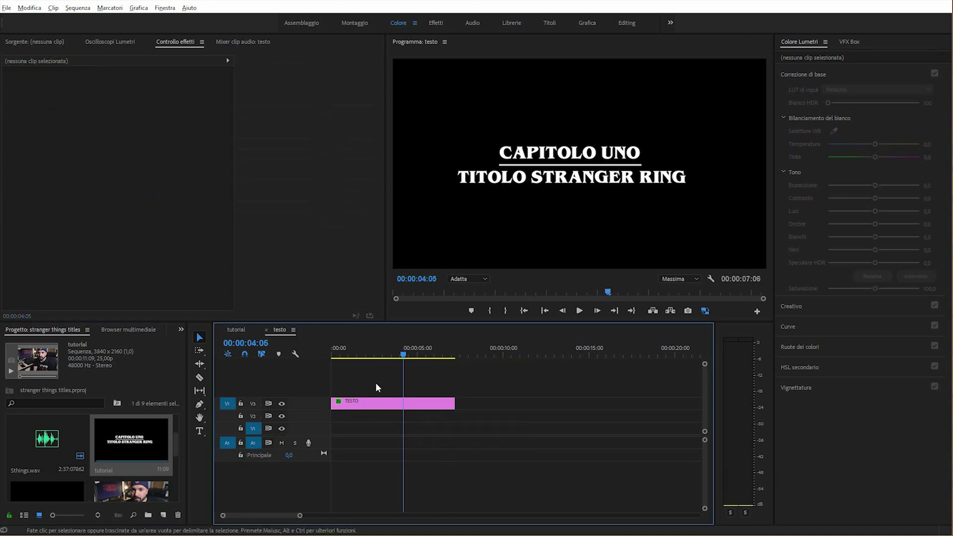
{"action": "left_click", "coordinate": [377, 401]}
{"action": "left_click", "coordinate": [155, 197]}
{"action": "left_click", "coordinate": [149, 205]}
In tutorial, set the testo clip's Metodo fusione to Moltiplica to turn it red
{"action": "left_click", "coordinate": [242, 329]}
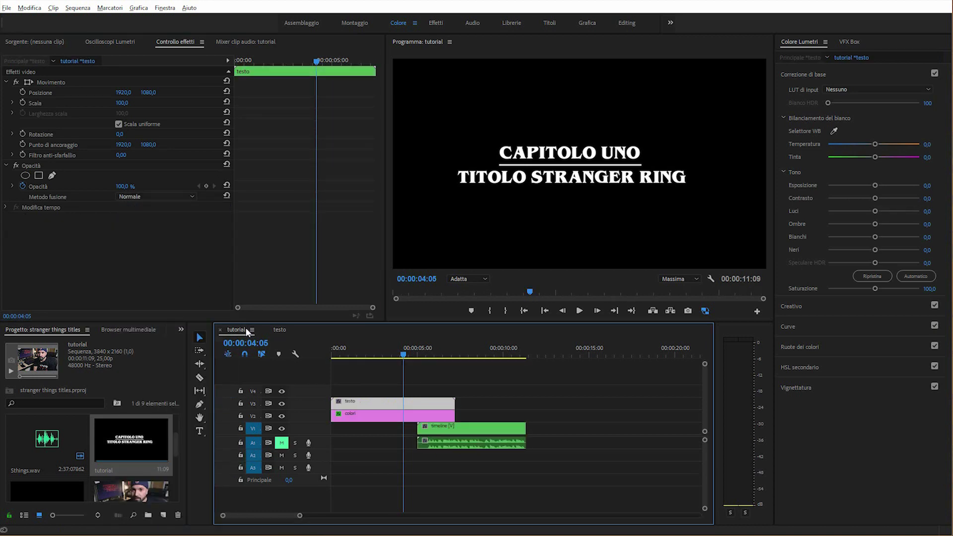
{"action": "left_click", "coordinate": [175, 197]}
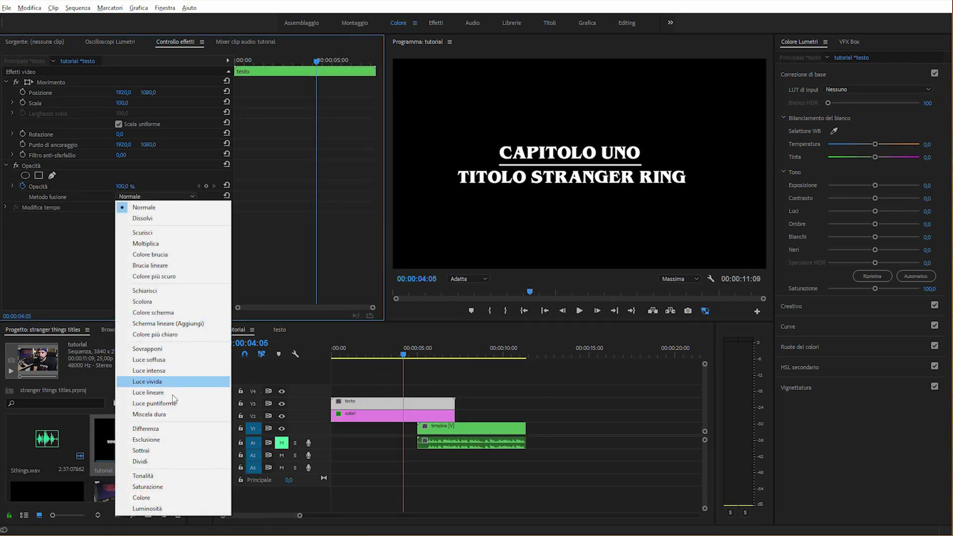
{"action": "left_click", "coordinate": [145, 243]}
Apply 3D di base to the testo clip with Distanza dall'immagine -100
{"action": "left_click_drag", "start_coordinate": [390, 353], "coordinate": [400, 353]}
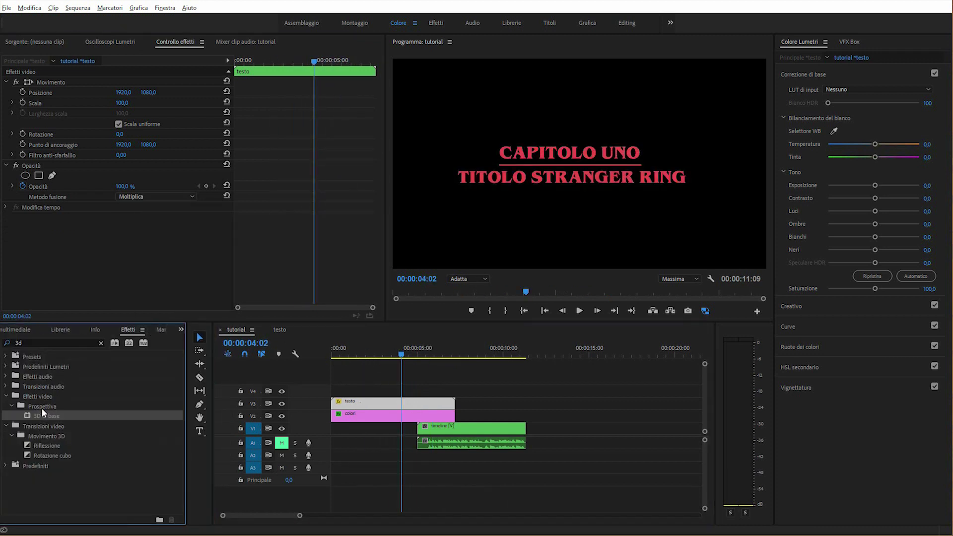
{"action": "left_click_drag", "start_coordinate": [330, 431], "coordinate": [125, 259]}
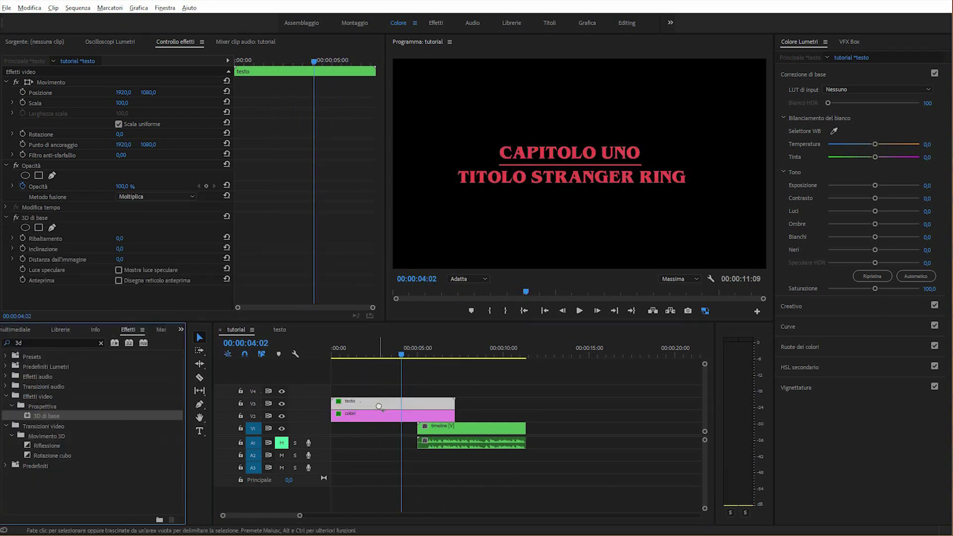
{"action": "left_click", "coordinate": [124, 258]}
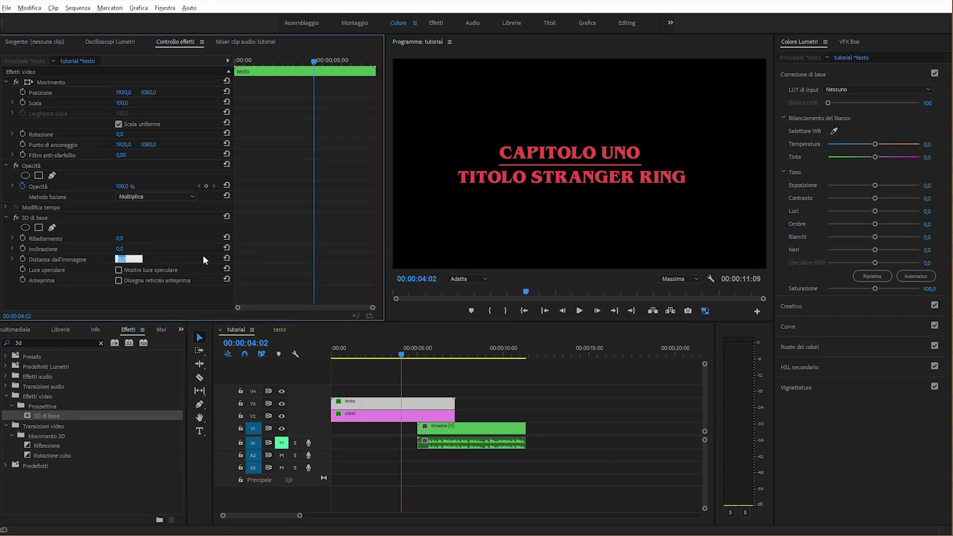
{"action": "type", "text": "-100"}
{"action": "left_click_drag", "start_coordinate": [397, 353], "coordinate": [390, 353]}
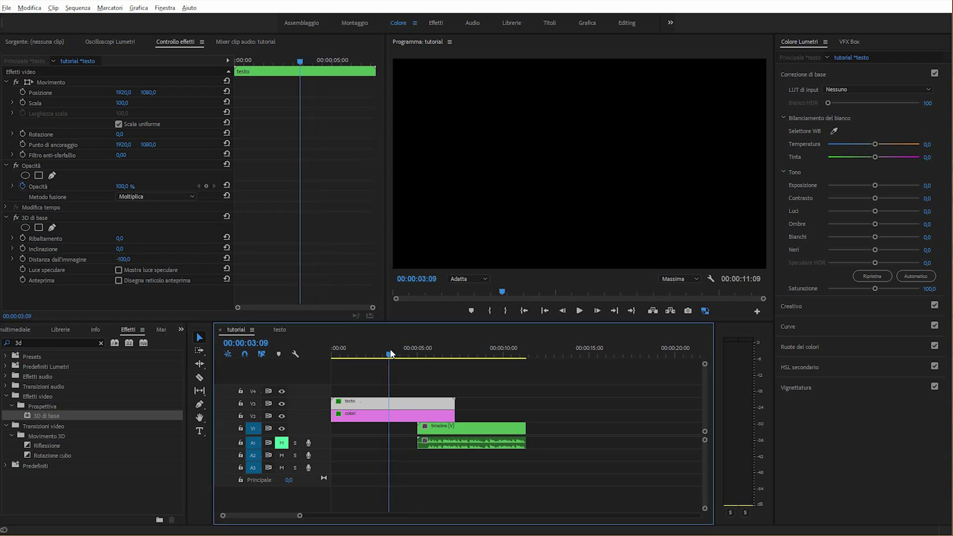
Keyframe Distanza dall'immagine at 0 at 00:00:03:09 and scrub to preview the zoom-through
{"action": "left_click", "coordinate": [26, 257]}
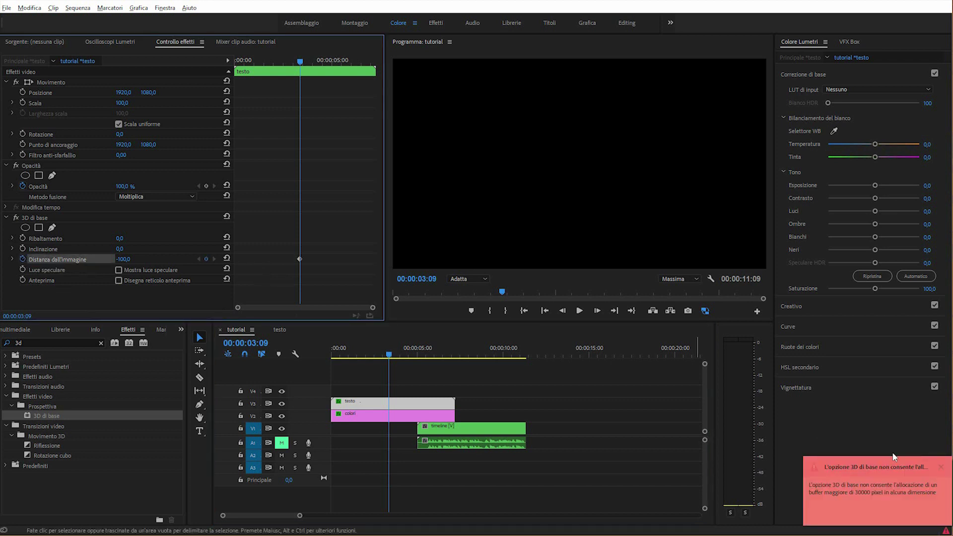
{"action": "left_click", "coordinate": [299, 257]}
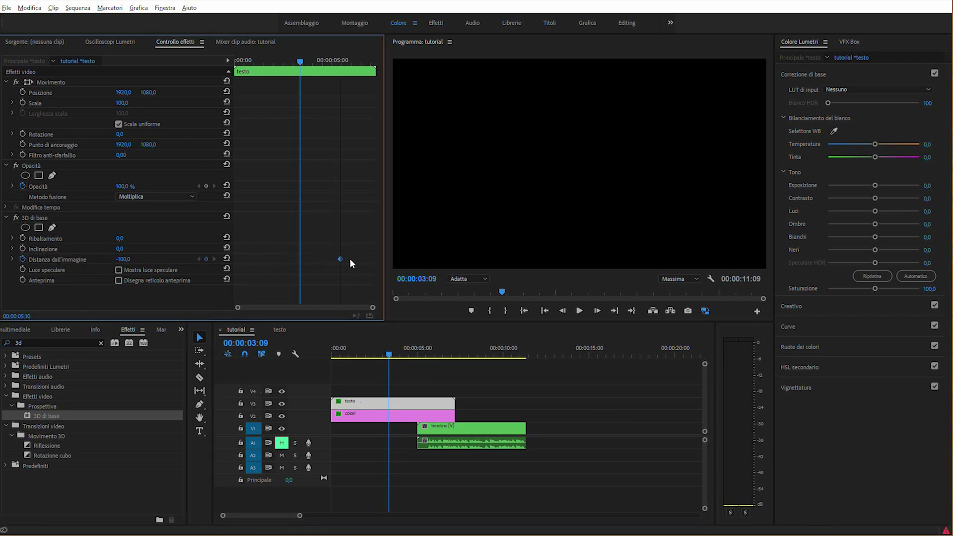
{"action": "left_click_drag", "start_coordinate": [376, 259], "coordinate": [377, 259]}
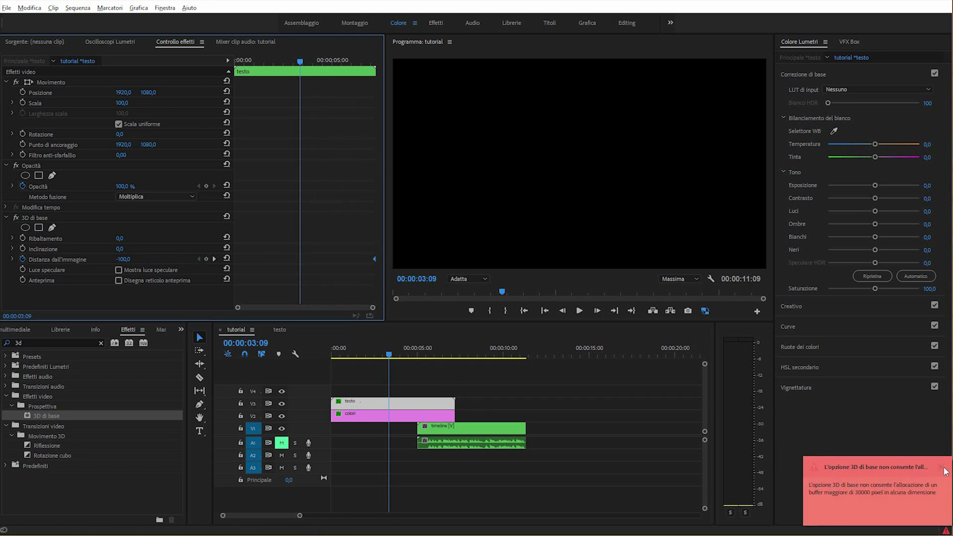
{"action": "left_click", "coordinate": [943, 468]}
{"action": "left_click", "coordinate": [226, 258]}
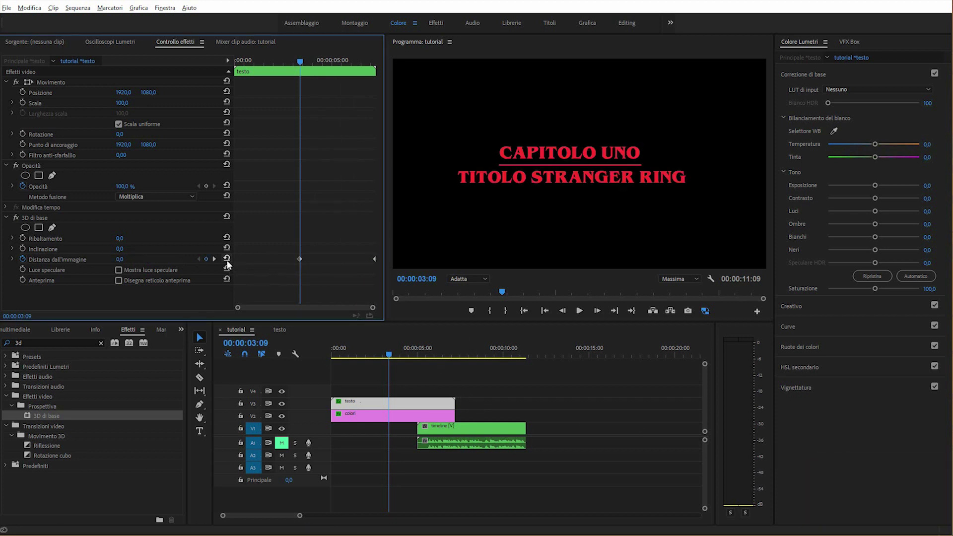
{"action": "left_click_drag", "start_coordinate": [303, 66], "coordinate": [377, 68]}
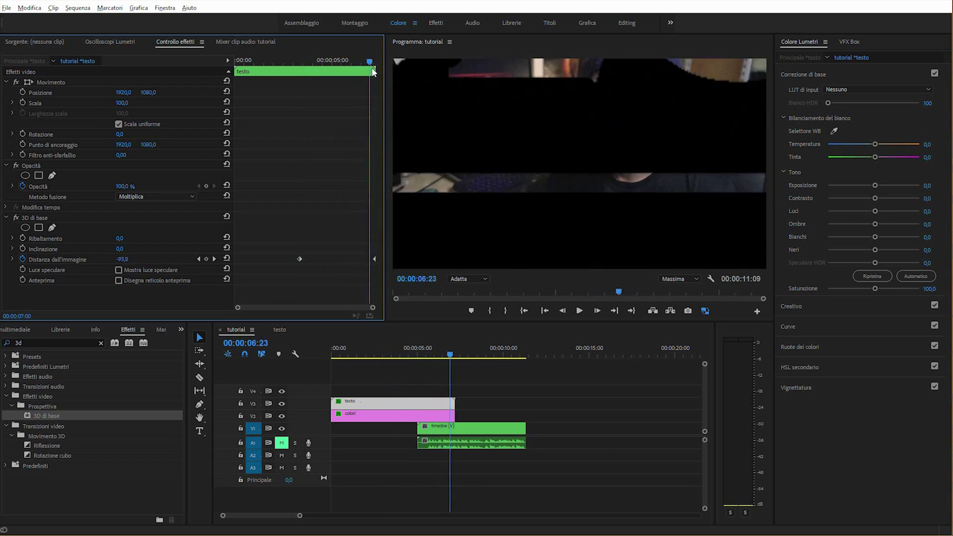
{"action": "mouse_move", "coordinate": [377, 69]}
{"action": "left_mouse_down"}
{"action": "mouse_move", "coordinate": [346, 74]}
{"action": "mouse_move", "coordinate": [367, 61]}
{"action": "left_mouse_up"}
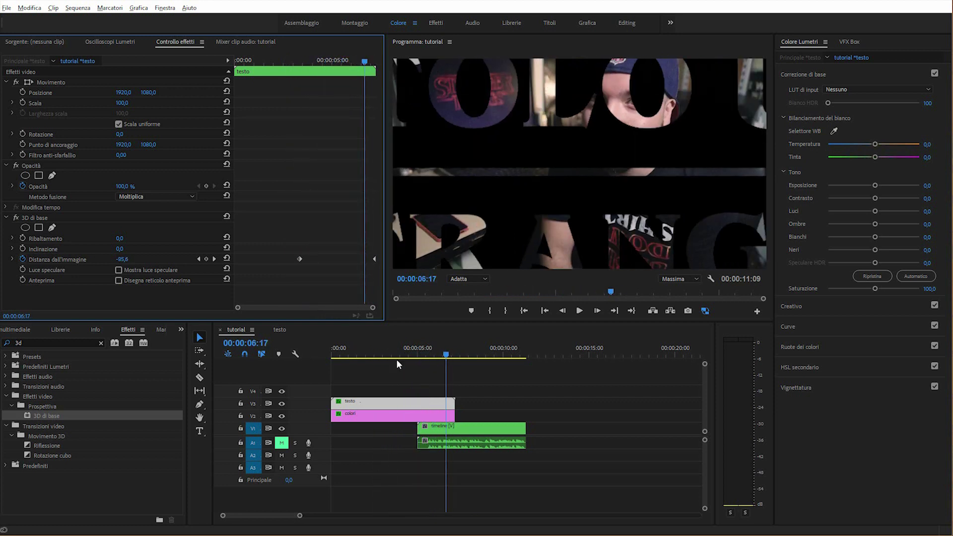
In testo, set the TESTO title's Punto di ancoraggio to 1757, 1180
{"action": "left_click", "coordinate": [278, 329]}
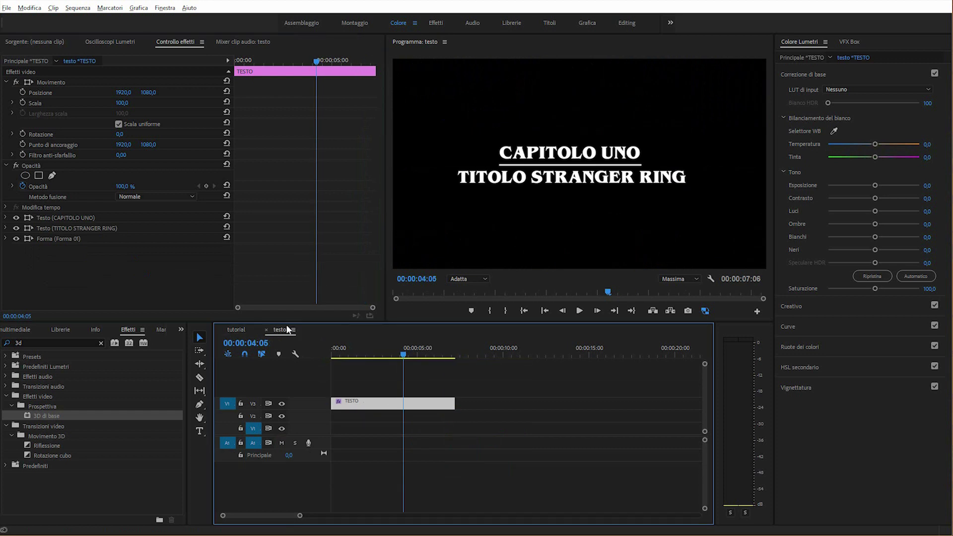
{"action": "left_click", "coordinate": [48, 144]}
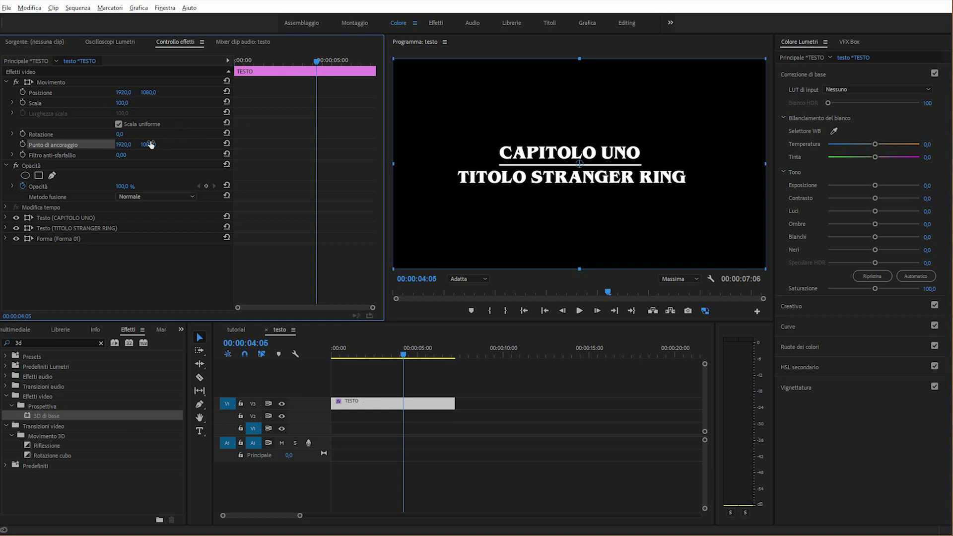
{"action": "left_click_drag", "start_coordinate": [148, 145], "coordinate": [197, 145]}
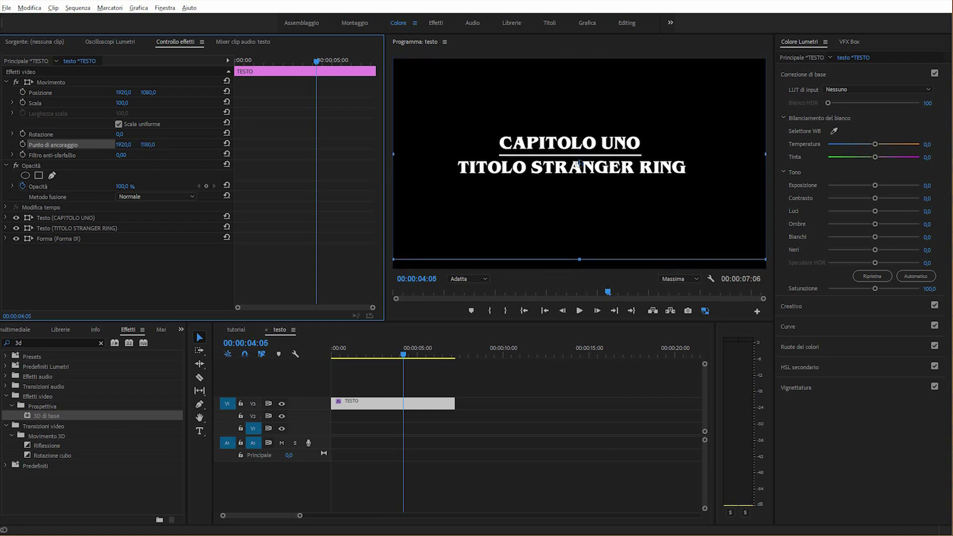
{"action": "mouse_move", "coordinate": [123, 145]}
{"action": "left_mouse_down"}
{"action": "mouse_move", "coordinate": [199, 144]}
{"action": "mouse_move", "coordinate": [42, 144]}
{"action": "left_mouse_up"}
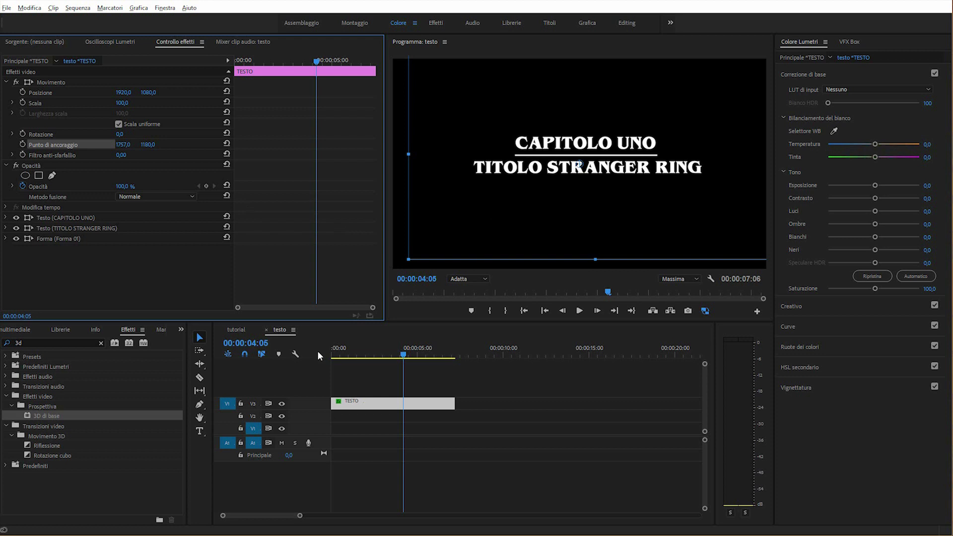
Scrub the tutorial sequence to preview the zoom with the offset title
{"action": "left_click", "coordinate": [235, 331]}
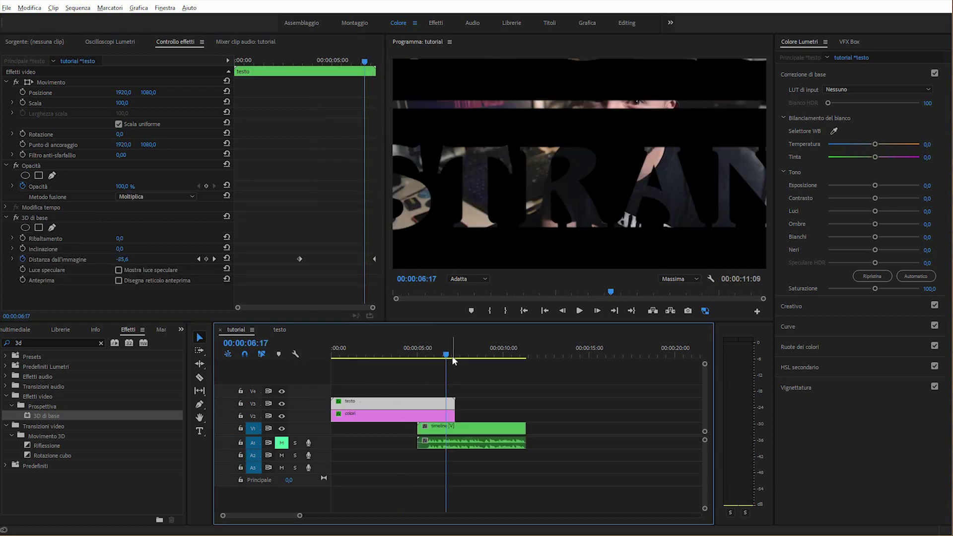
{"action": "mouse_move", "coordinate": [448, 356]}
{"action": "left_mouse_down"}
{"action": "mouse_move", "coordinate": [457, 353]}
{"action": "mouse_move", "coordinate": [443, 353]}
{"action": "left_mouse_up"}
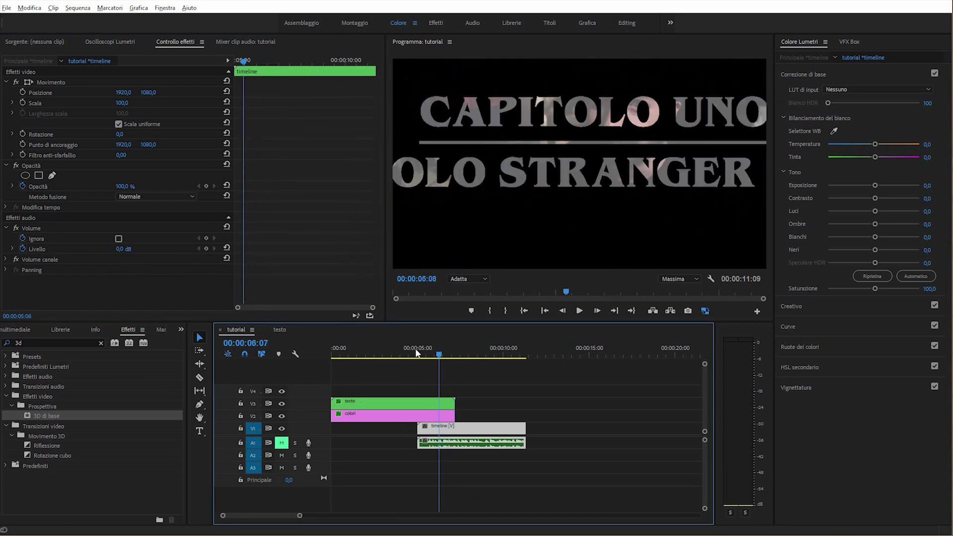
{"action": "left_click_drag", "start_coordinate": [443, 353], "coordinate": [363, 353]}
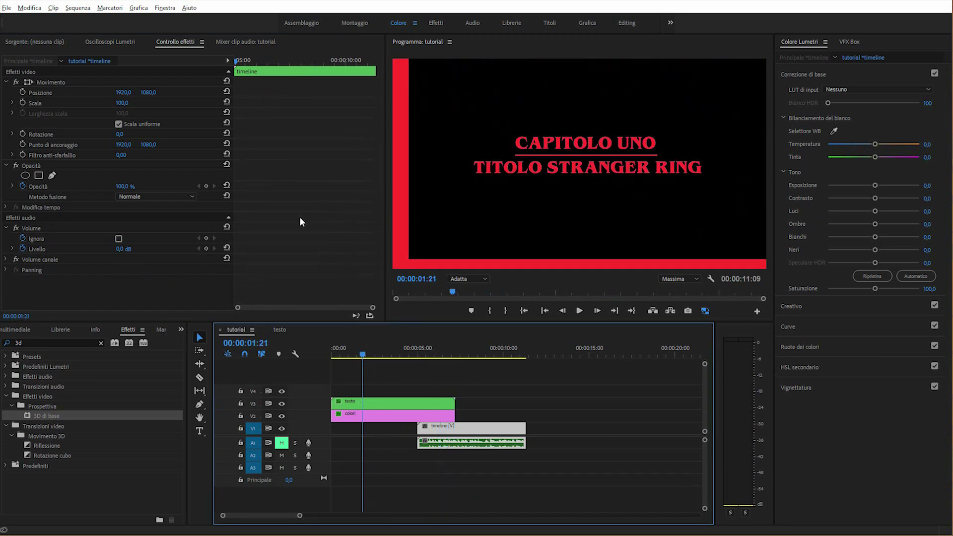
{"action": "left_click", "coordinate": [290, 329]}
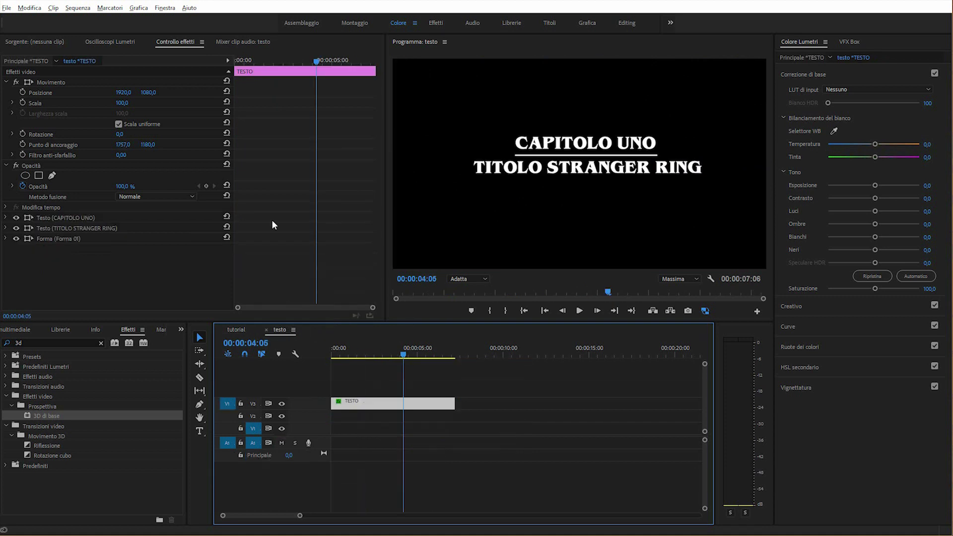
Keyframe the anchor point: offset at the clip end, centred 1920, 1080 at 4:05
{"action": "left_click", "coordinate": [23, 144]}
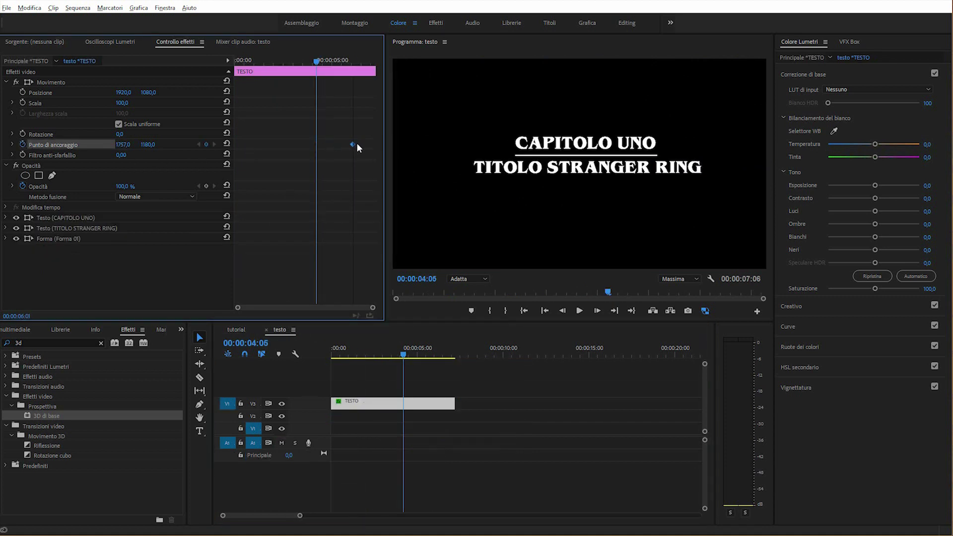
{"action": "left_click_drag", "start_coordinate": [374, 147], "coordinate": [374, 147]}
{"action": "left_click", "coordinate": [227, 144]}
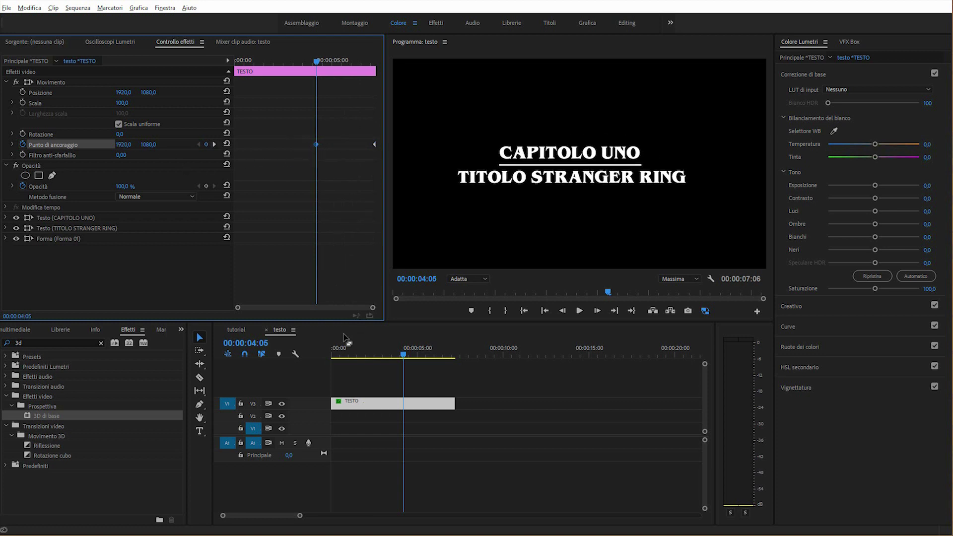
Play the title zoom in tutorial, then scrub back to where the zoom begins
{"action": "left_click", "coordinate": [234, 328]}
{"action": "key", "text": "space"}
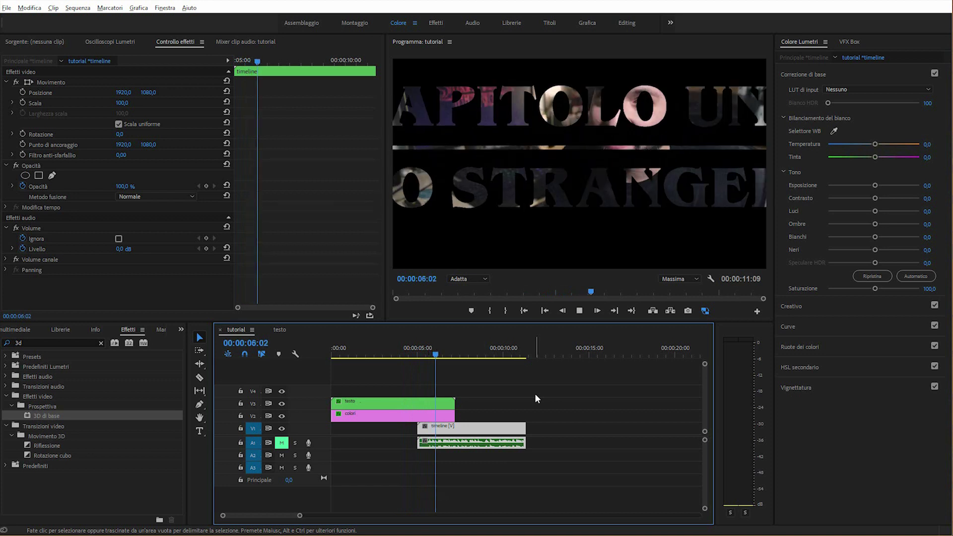
{"action": "key", "text": "space"}
{"action": "key", "text": "c"}
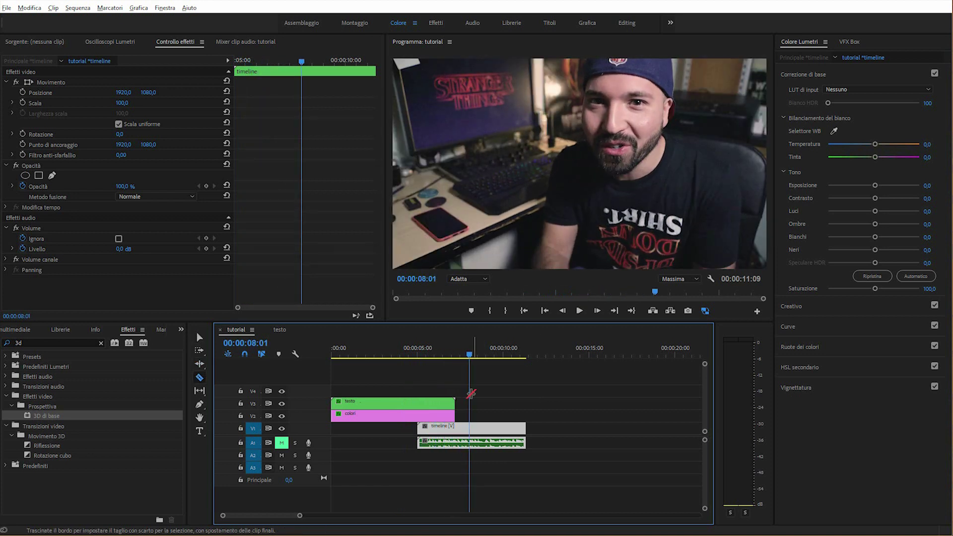
{"action": "left_click", "coordinate": [427, 404]}
{"action": "left_click_drag", "start_coordinate": [447, 359], "coordinate": [435, 359]}
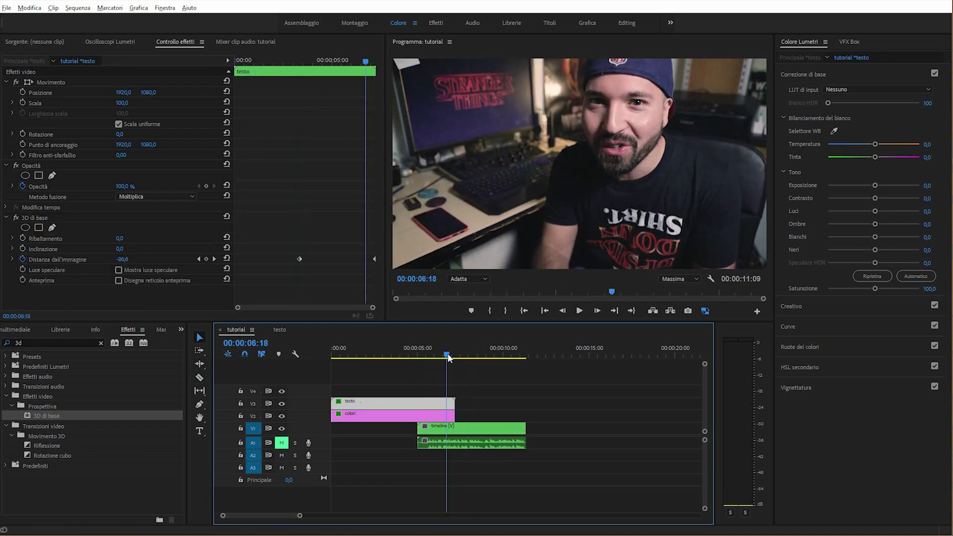
{"action": "mouse_move", "coordinate": [270, 60]}
{"action": "left_mouse_down"}
{"action": "mouse_move", "coordinate": [305, 61]}
{"action": "mouse_move", "coordinate": [256, 64]}
{"action": "left_mouse_up"}
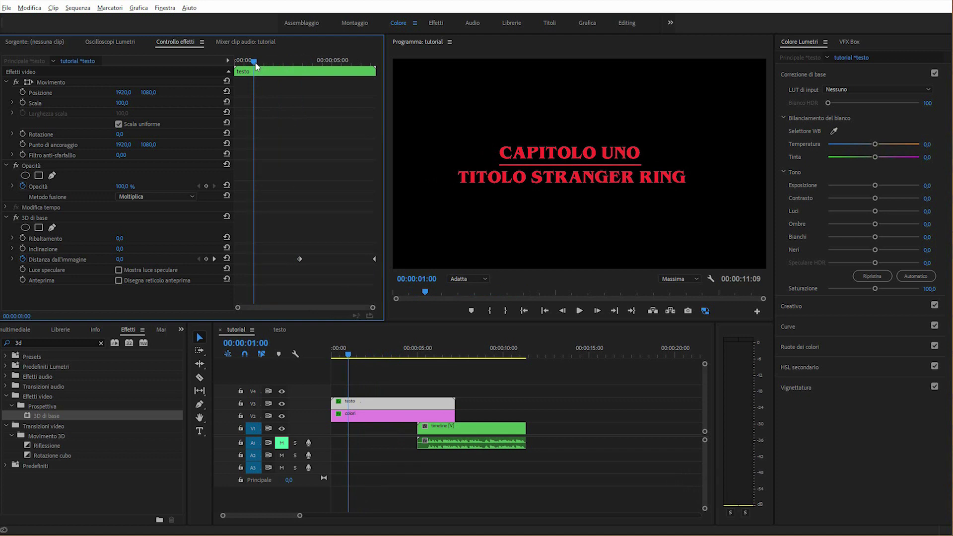
Give the Distanza dall'immagine keyframe Curva Bezier autom. and play the eased zoom from the start
{"action": "right_click", "coordinate": [254, 259]}
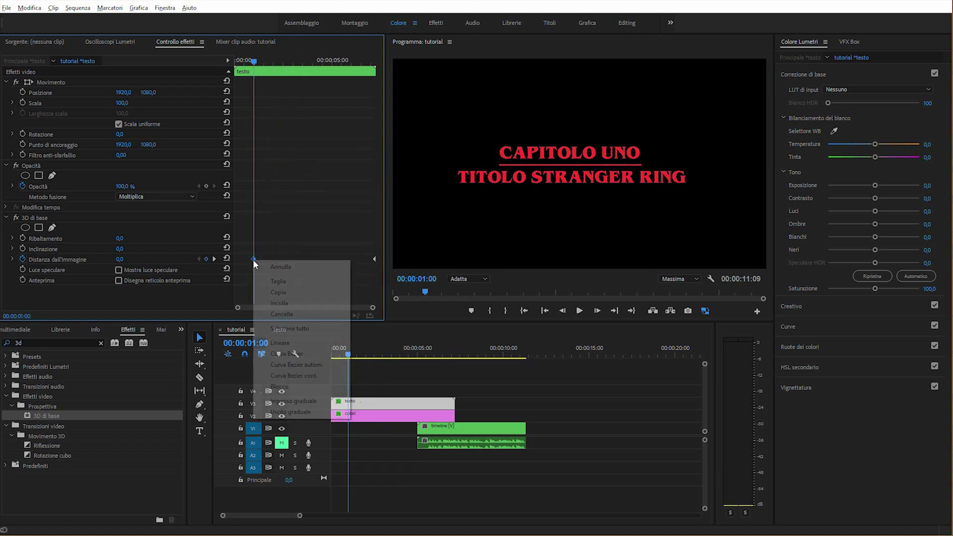
{"action": "left_click", "coordinate": [296, 365]}
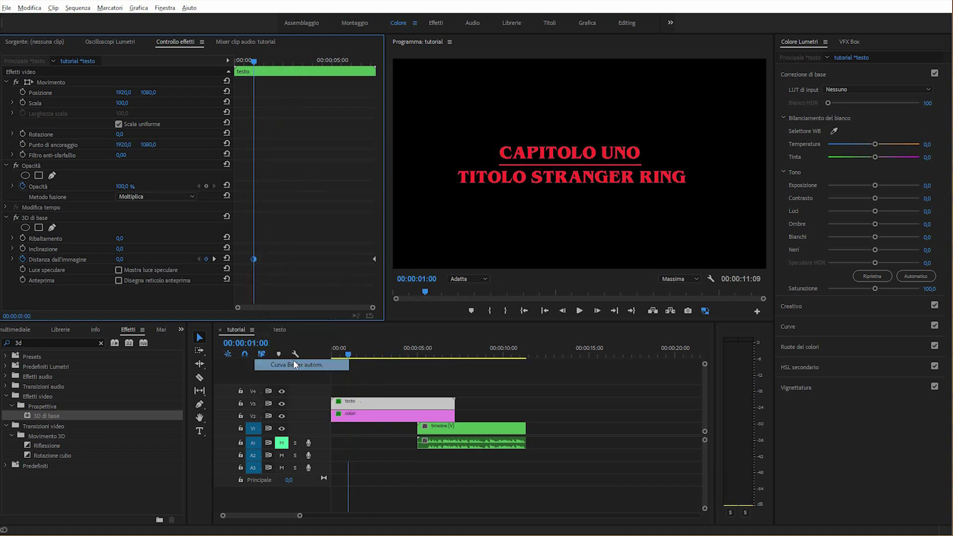
{"action": "left_click", "coordinate": [333, 349]}
{"action": "key", "text": "space"}
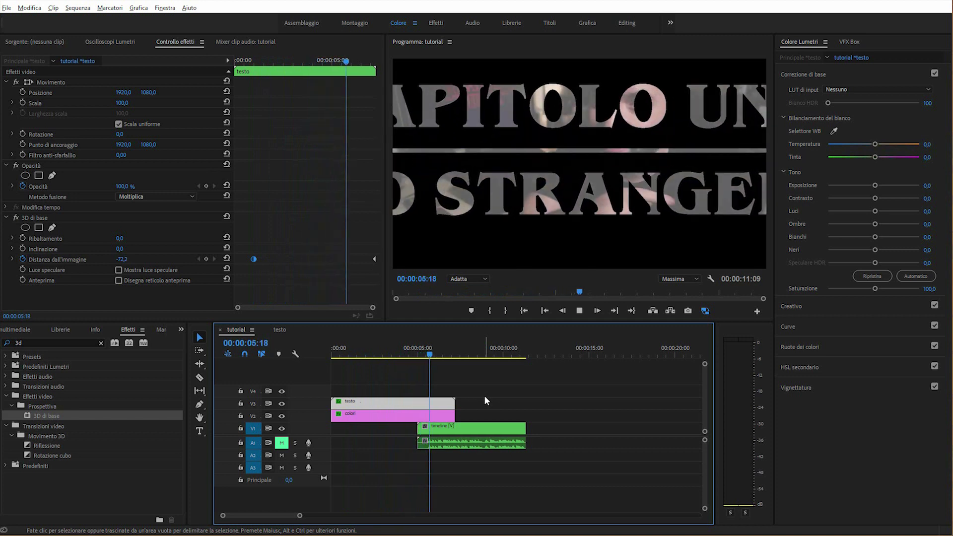
{"action": "key", "text": "space"}
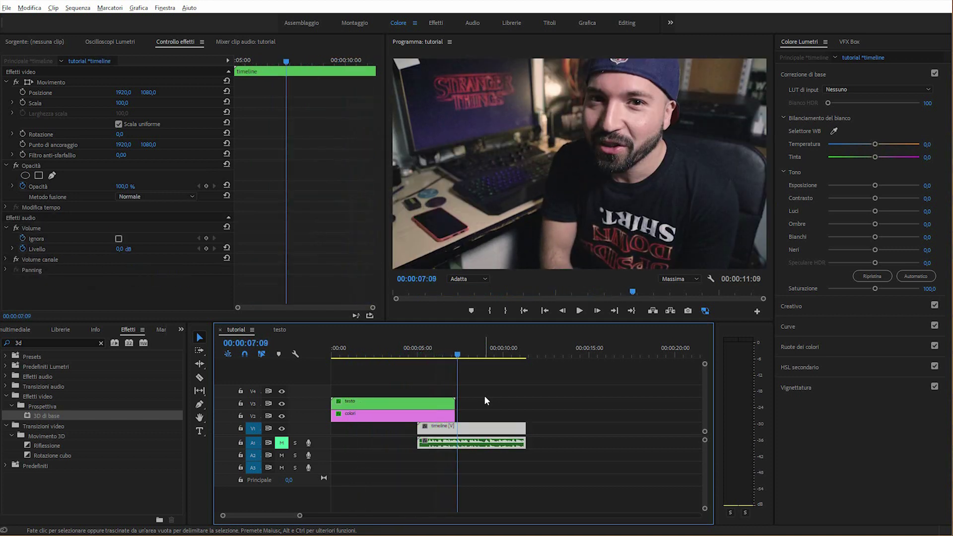
{"action": "mouse_move", "coordinate": [372, 348]}
{"action": "left_mouse_down"}
{"action": "mouse_move", "coordinate": [392, 347]}
{"action": "mouse_move", "coordinate": [348, 348]}
{"action": "left_mouse_up"}
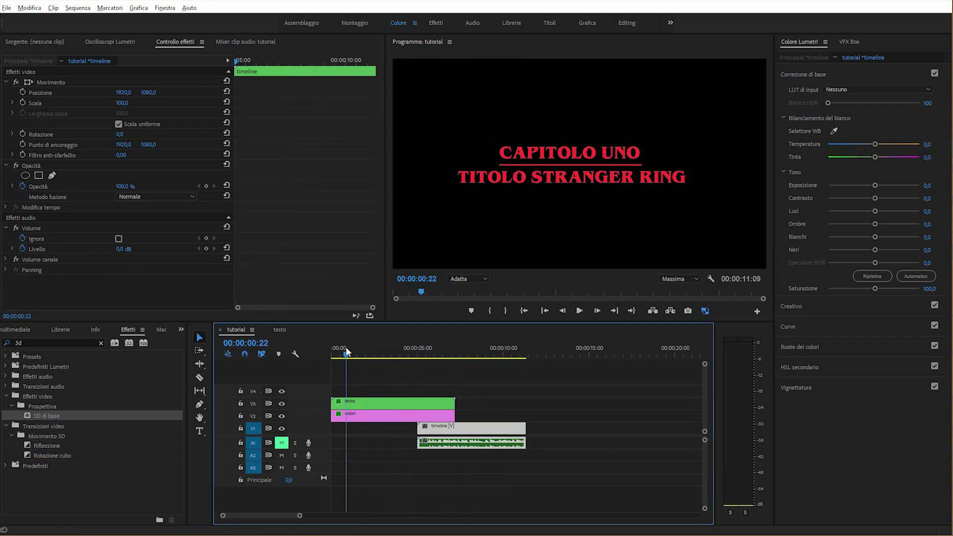
{"action": "left_click", "coordinate": [281, 329]}
{"action": "left_click", "coordinate": [262, 150]}
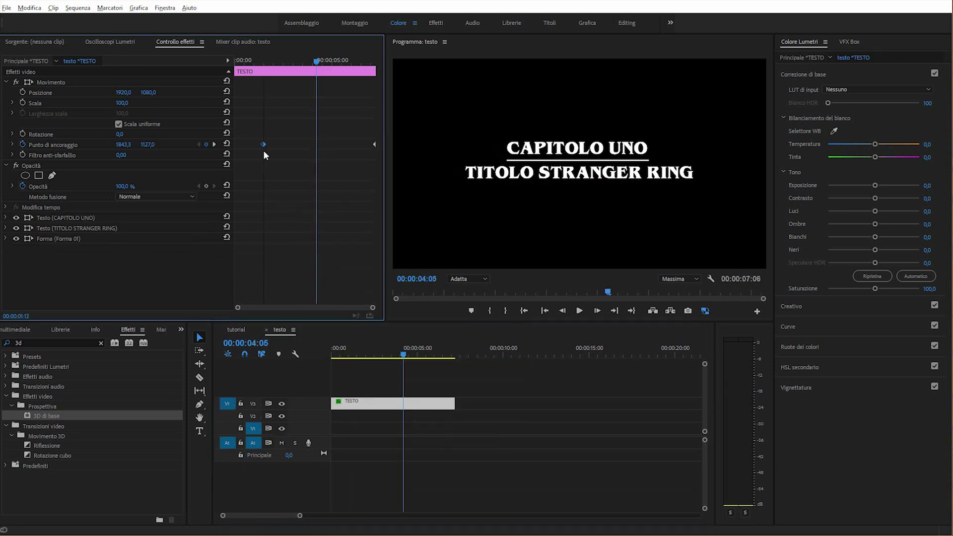
Nudge the anchor point keyframe earlier, set it to Curva Bezier autom., and play tutorial
{"action": "left_click_drag", "start_coordinate": [263, 150], "coordinate": [261, 150]}
{"action": "right_click", "coordinate": [260, 145]}
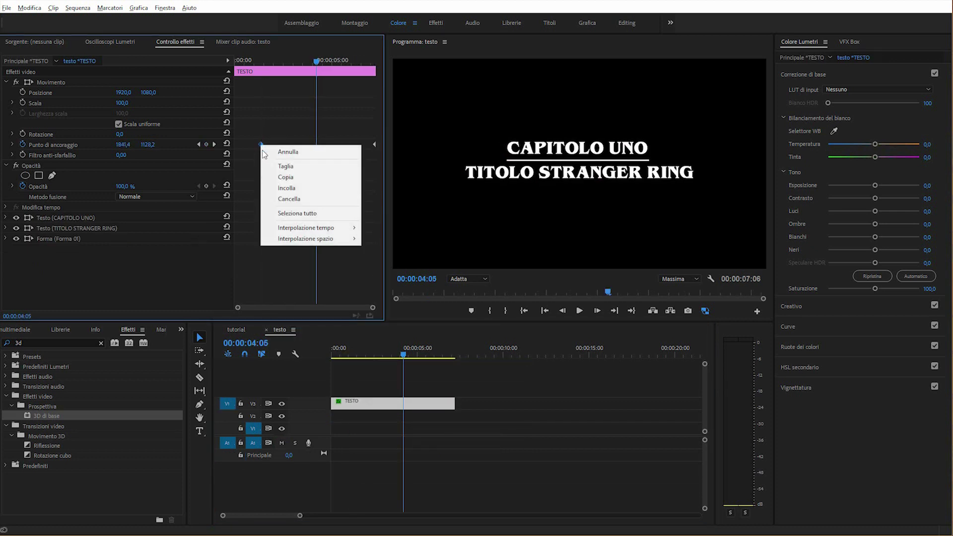
{"action": "mouse_move", "coordinate": [290, 228]}
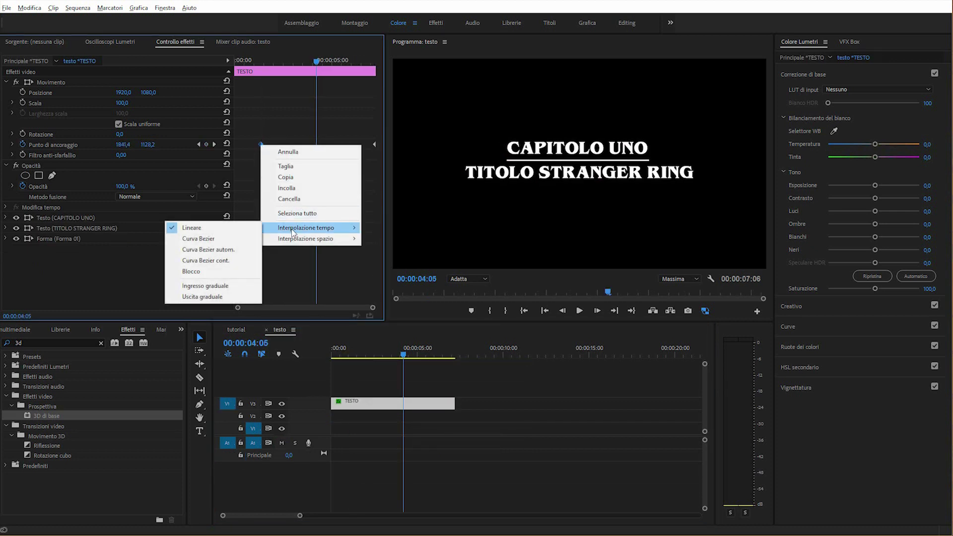
{"action": "left_click", "coordinate": [233, 249]}
{"action": "left_click", "coordinate": [236, 330]}
{"action": "key", "text": "space"}
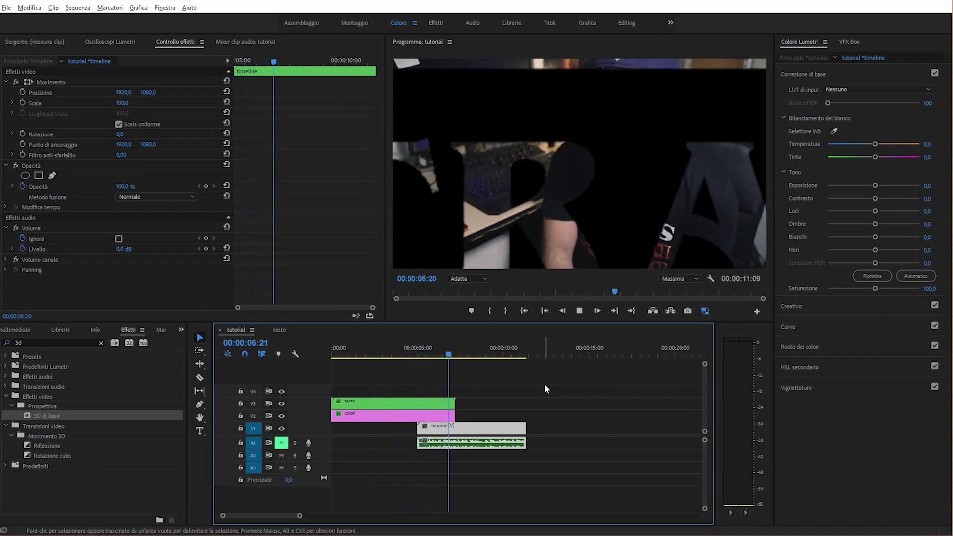
Stop playback at 00:00:09:01 with the footage filling the frame
{"action": "key", "text": "space"}
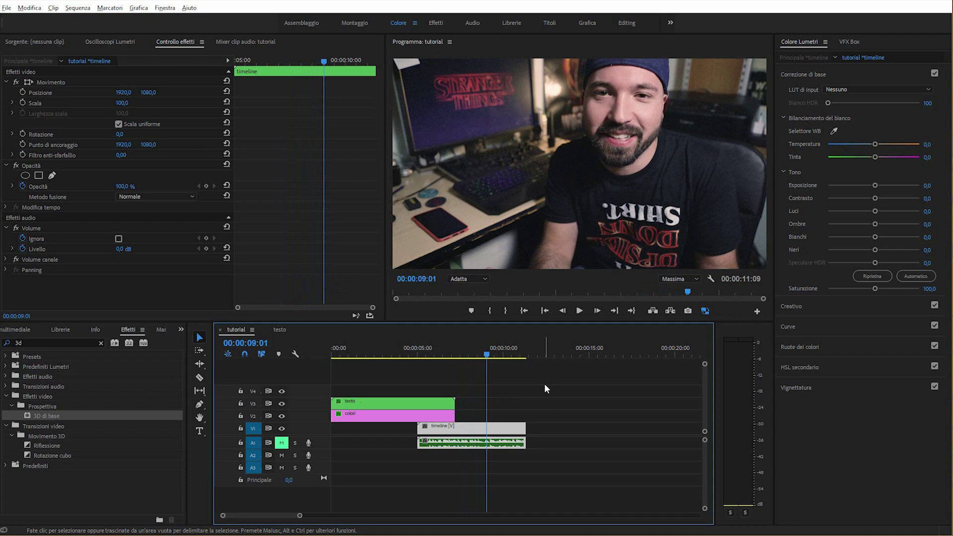